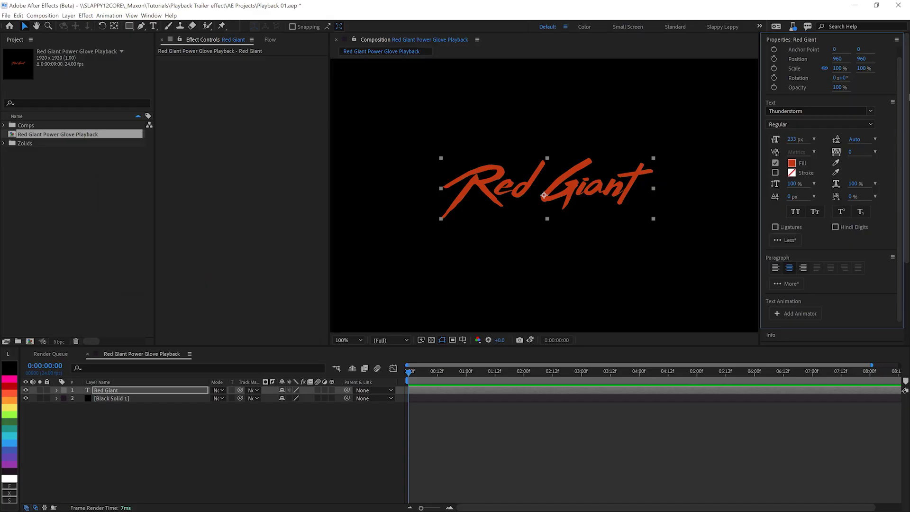
- Give the Red Giant text a 4 px stroke and remove its fill
click(775, 172)
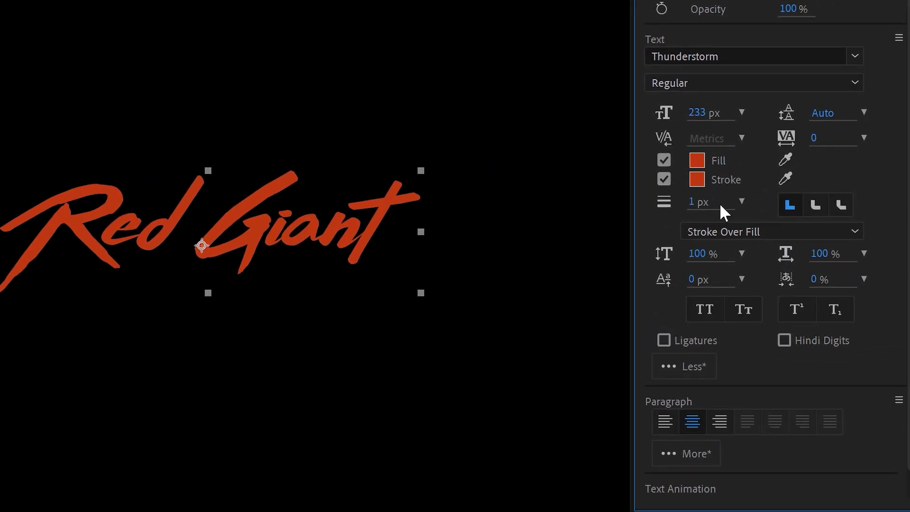
click(741, 201)
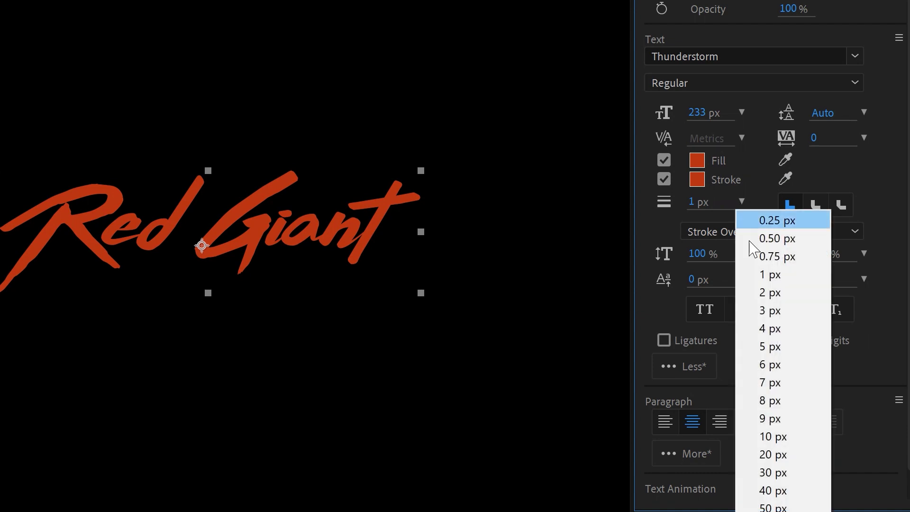
click(762, 332)
click(664, 160)
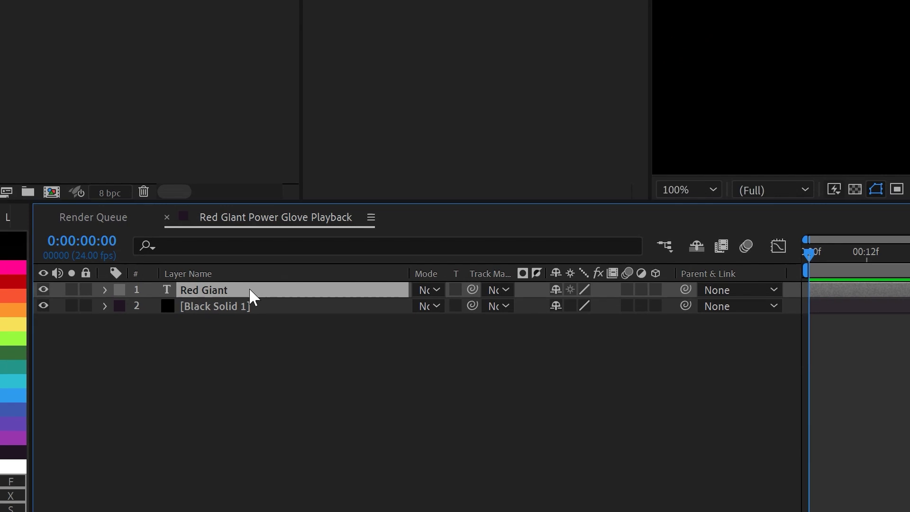
- Convert the Red Giant text layer into shape outlines with Create Shapes from Text
right_click(251, 290)
mouse_move(353, 147)
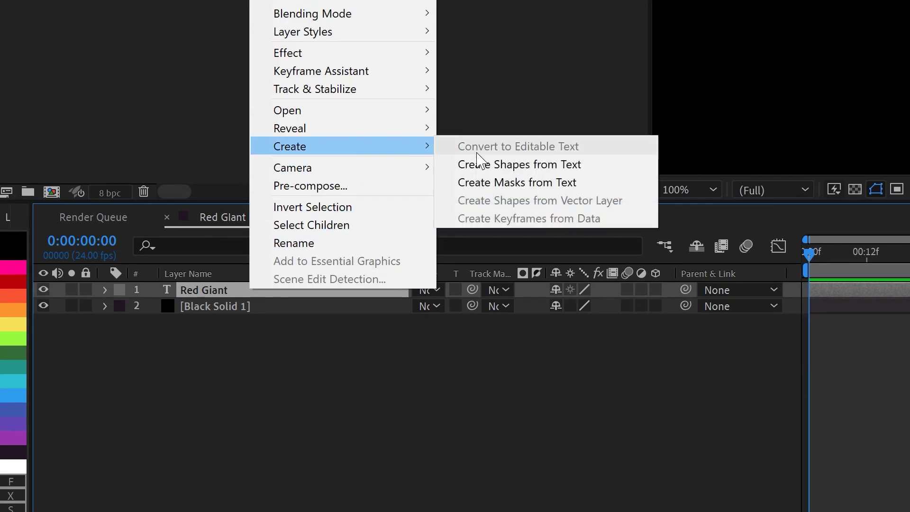
click(522, 166)
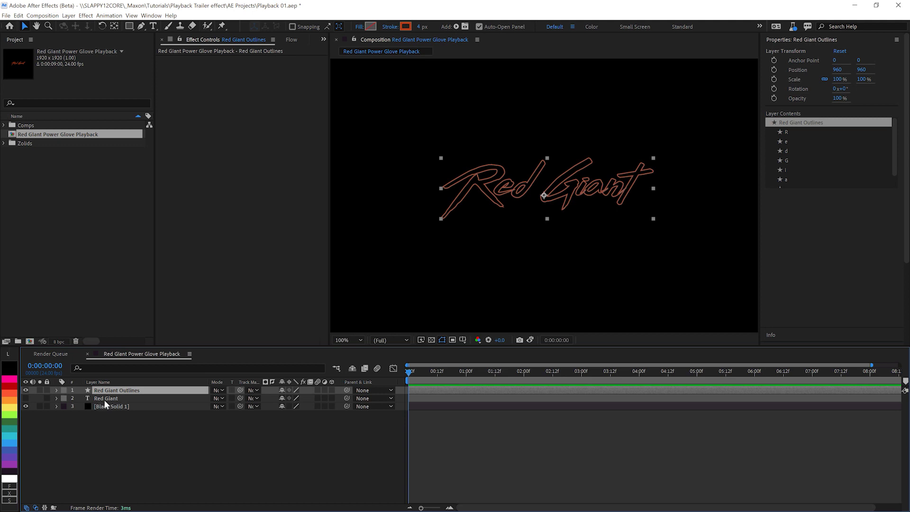
- Add a Trim Paths operator to the Red Giant Outlines contents
click(56, 390)
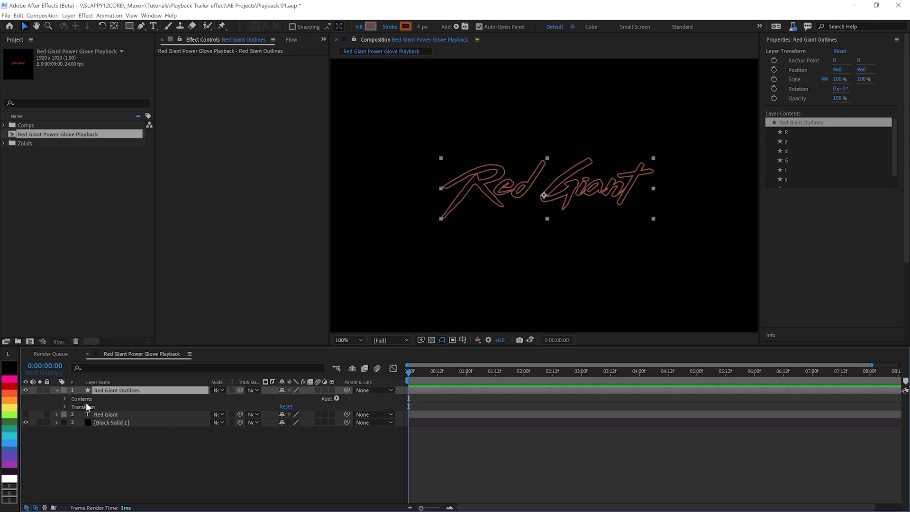
click(64, 399)
click(85, 401)
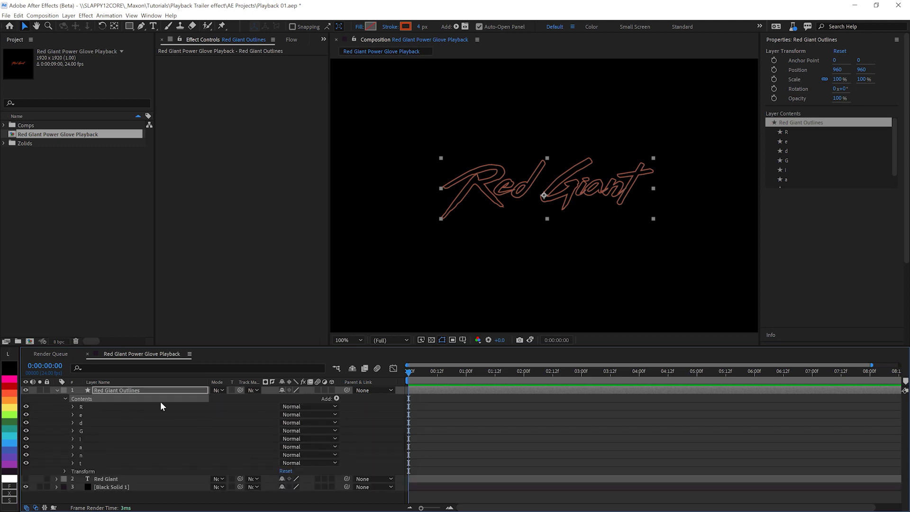
click(335, 398)
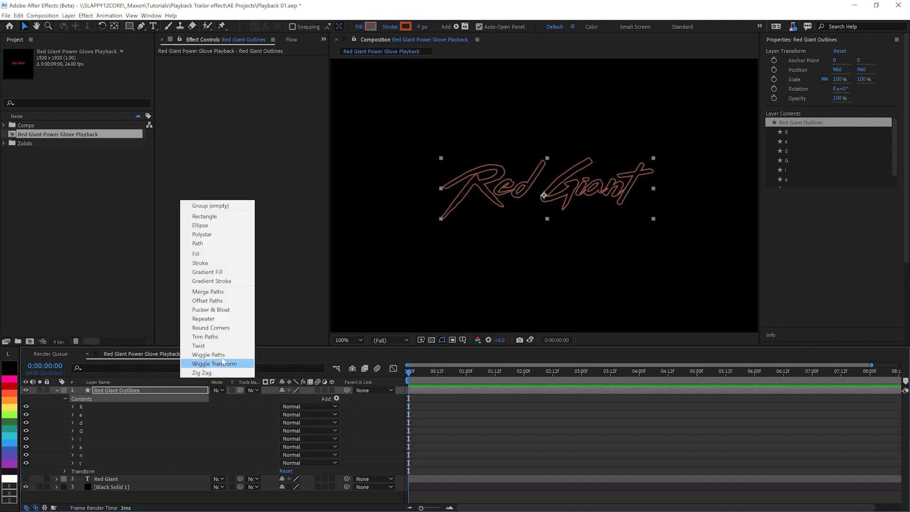
click(215, 337)
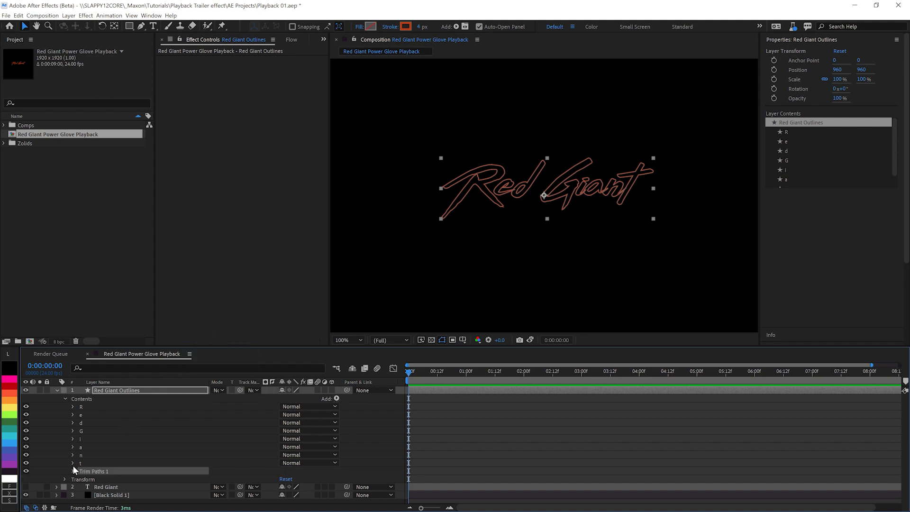
- Keyframe Trim Paths End from 0% at frame 0 to 100% at 7:00, then preview
click(72, 471)
mouse_move(286, 487)
mouse_down()
mouse_move(270, 487)
mouse_move(283, 477)
mouse_move(311, 480)
mouse_move(266, 478)
mouse_up()
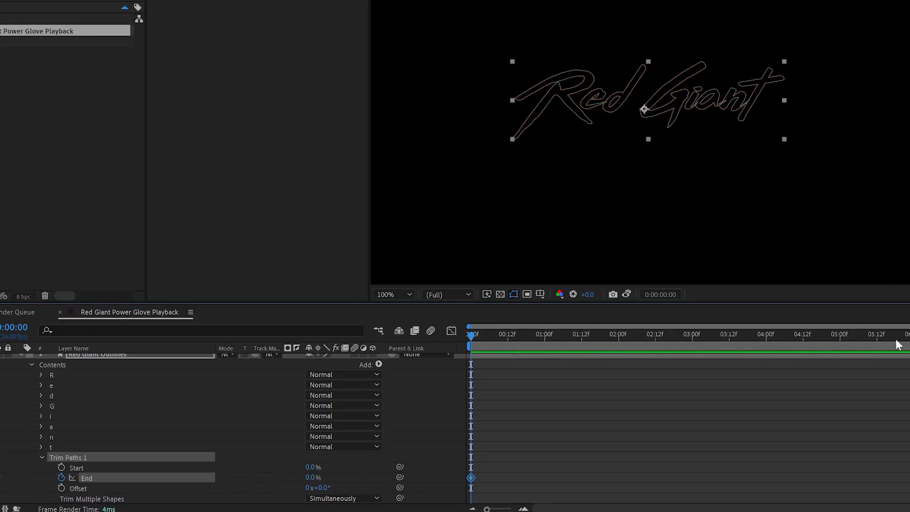
key(End)
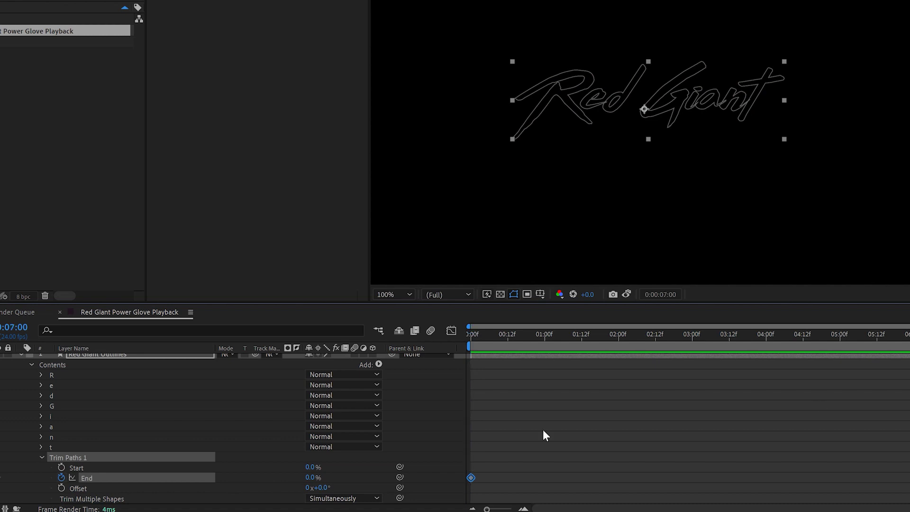
drag(312, 479, 406, 471)
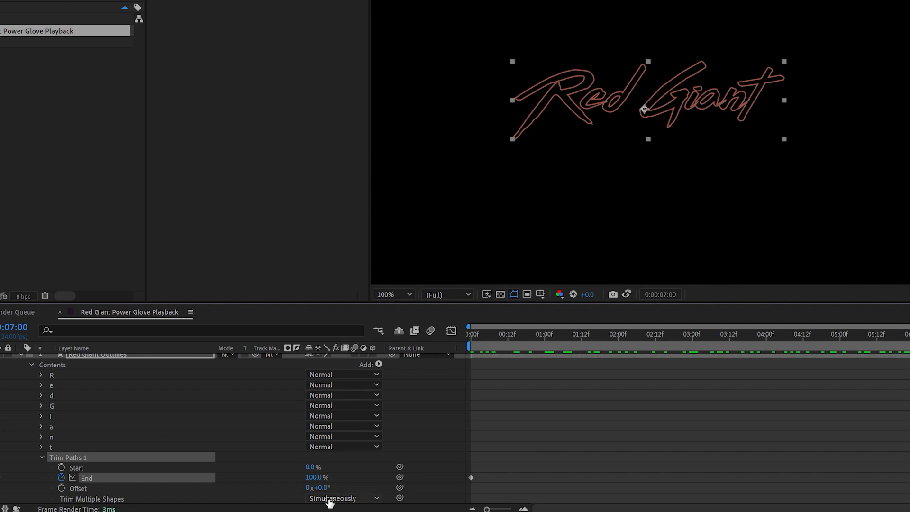
click(547, 349)
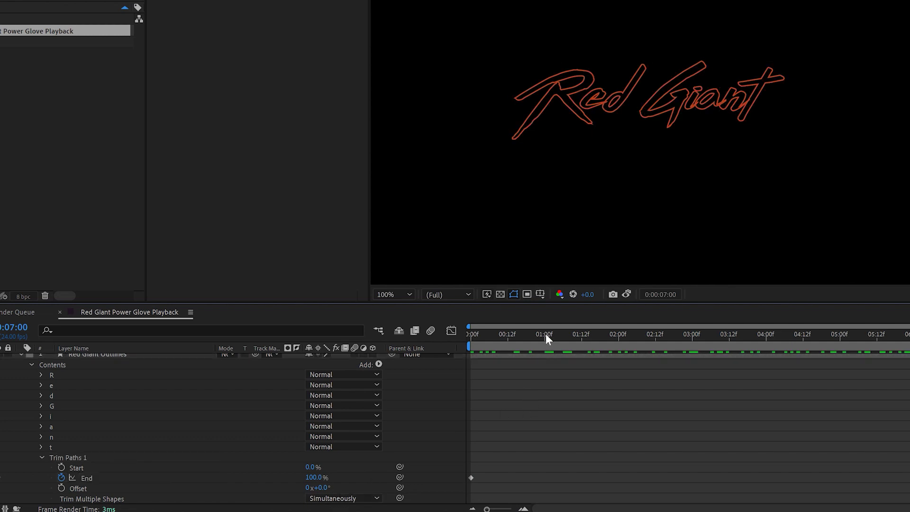
mouse_move(546, 333)
mouse_down()
mouse_move(490, 335)
mouse_move(908, 334)
mouse_up()
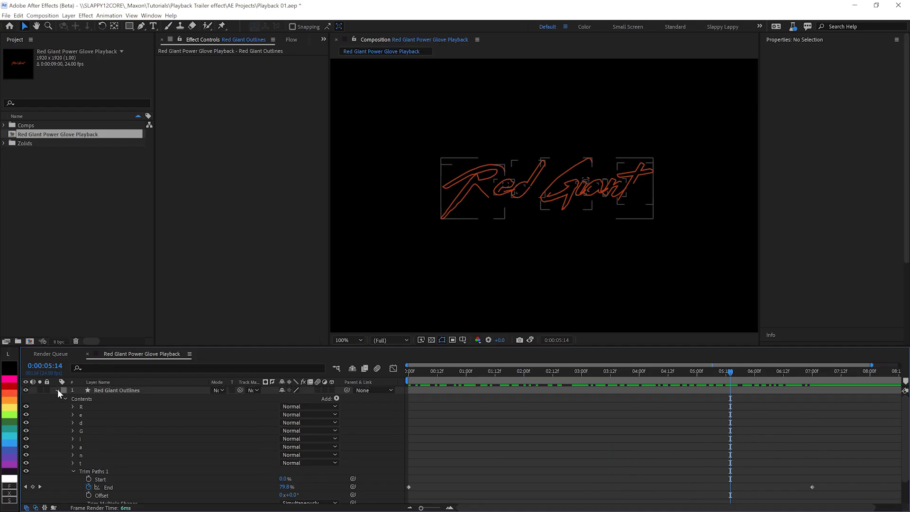
- Duplicate the Red Giant Outlines layer
click(57, 390)
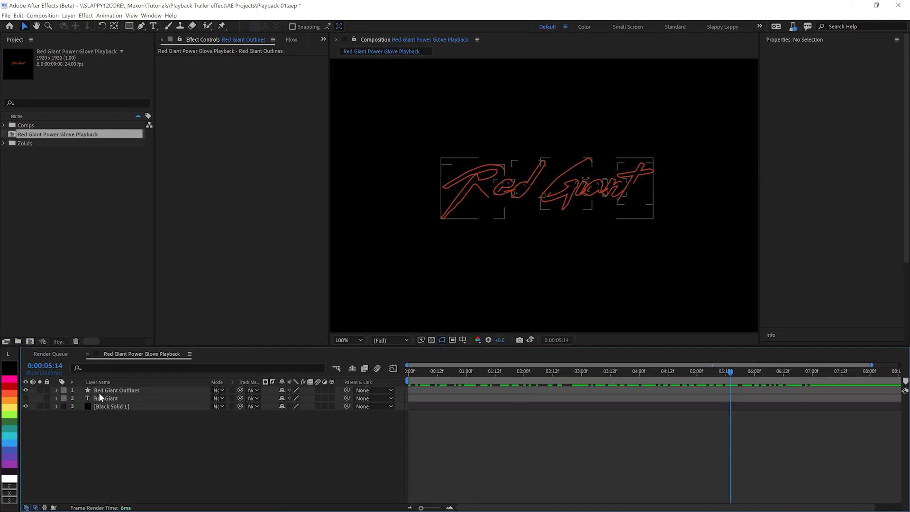
click(107, 392)
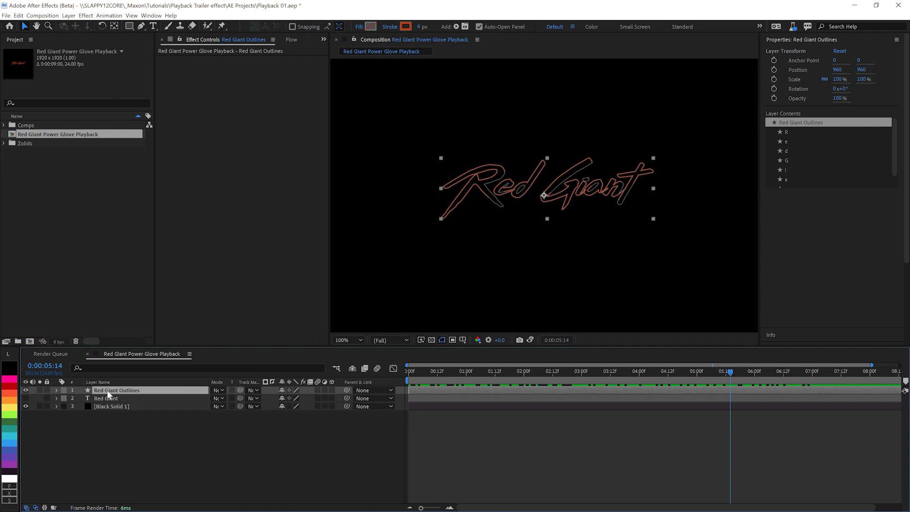
key(ctrl+d)
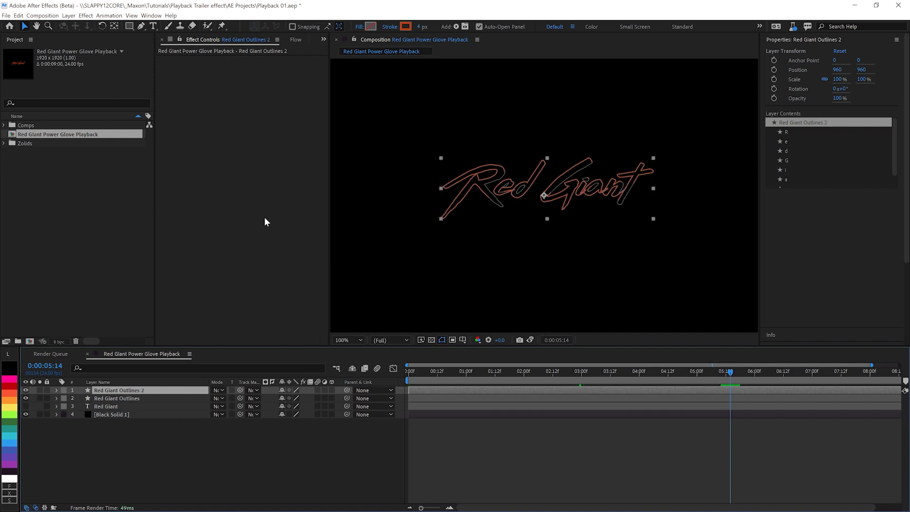
- Set the duplicate's stroke colour to RGB 235, 140, 114 (EB8C72) and hide the original outlines
click(406, 26)
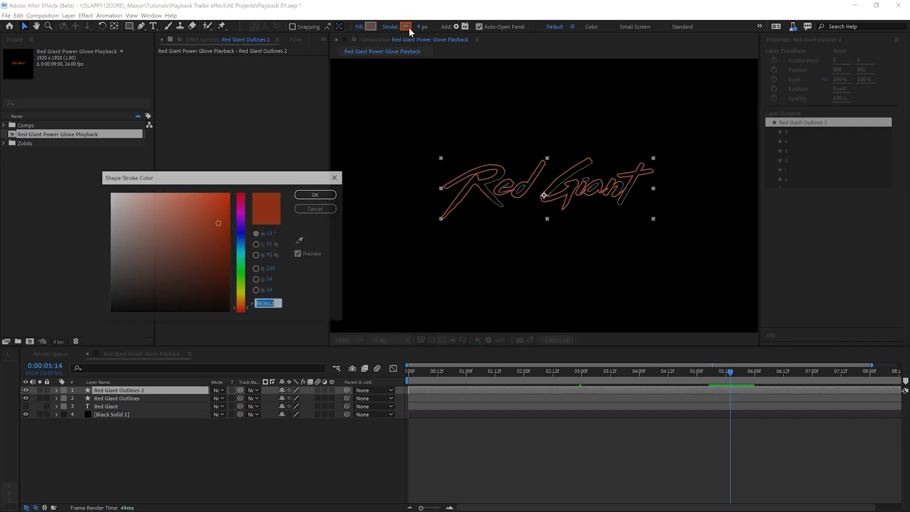
click(271, 269)
text(235)
key(Tab)
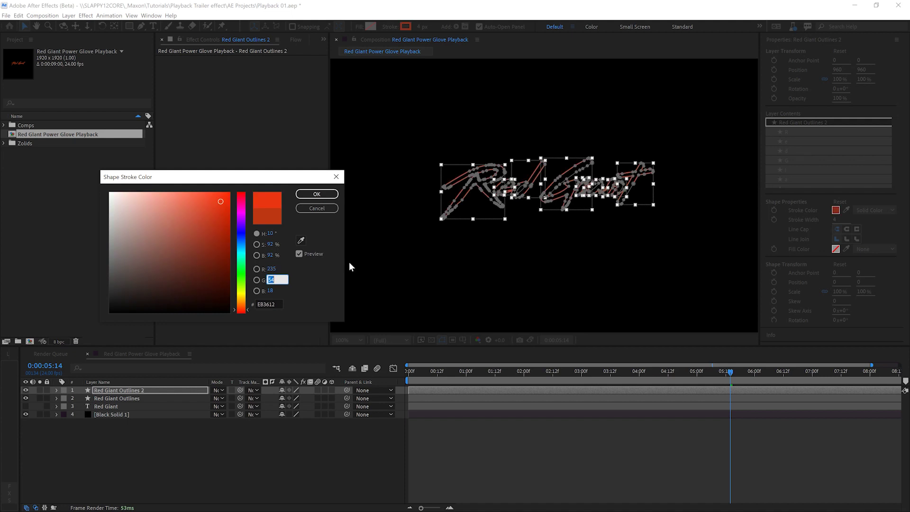
text(140)
key(Tab)
text(1)
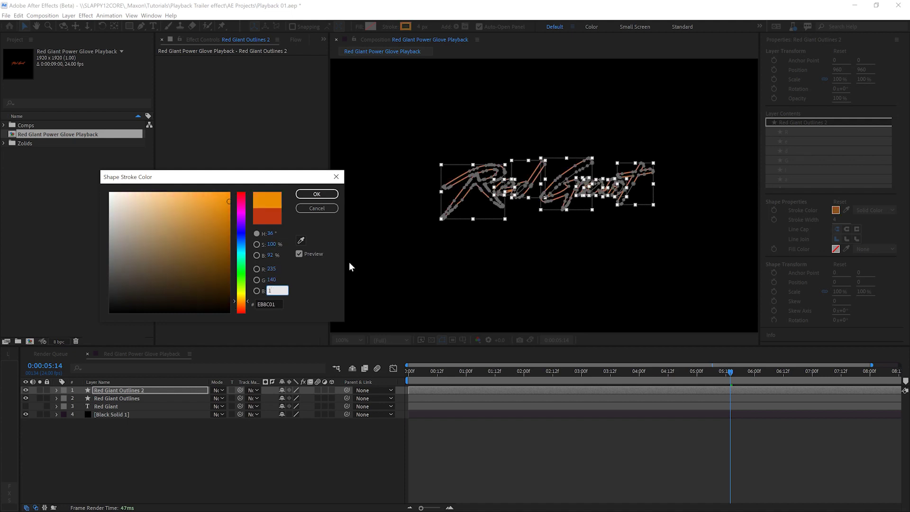
text(14)
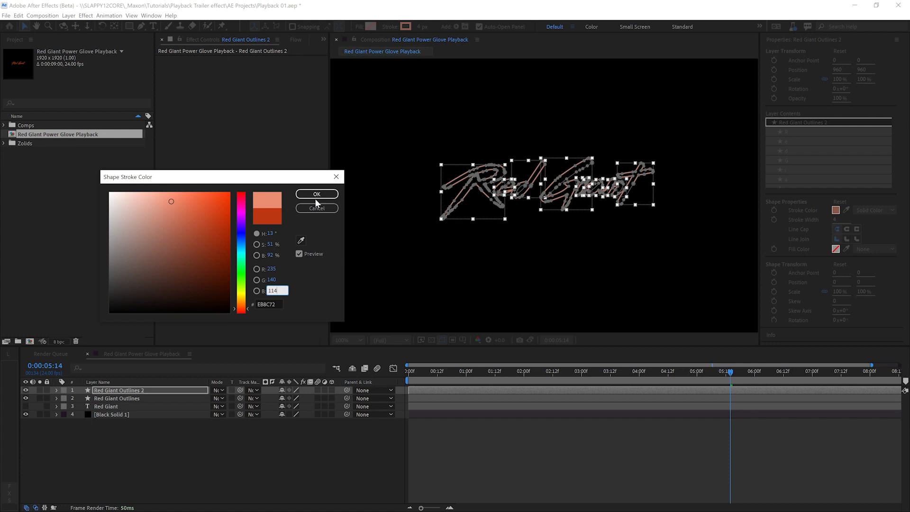
click(314, 193)
click(232, 443)
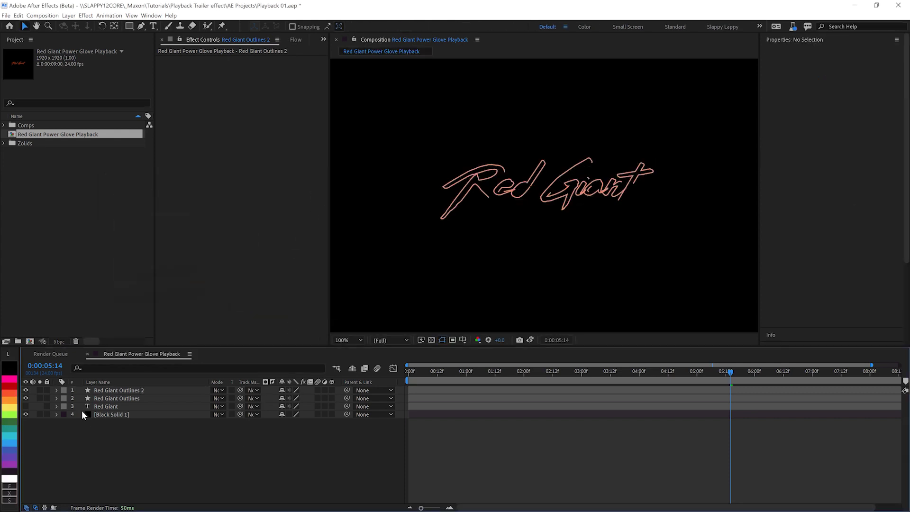
click(26, 398)
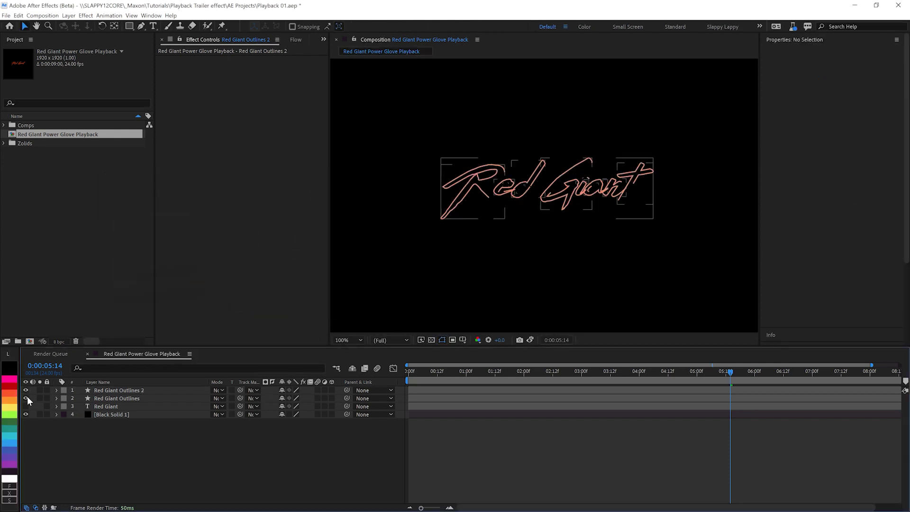
- Set the duplicate outlines' Trim Paths End to 0.5%
click(56, 390)
click(65, 398)
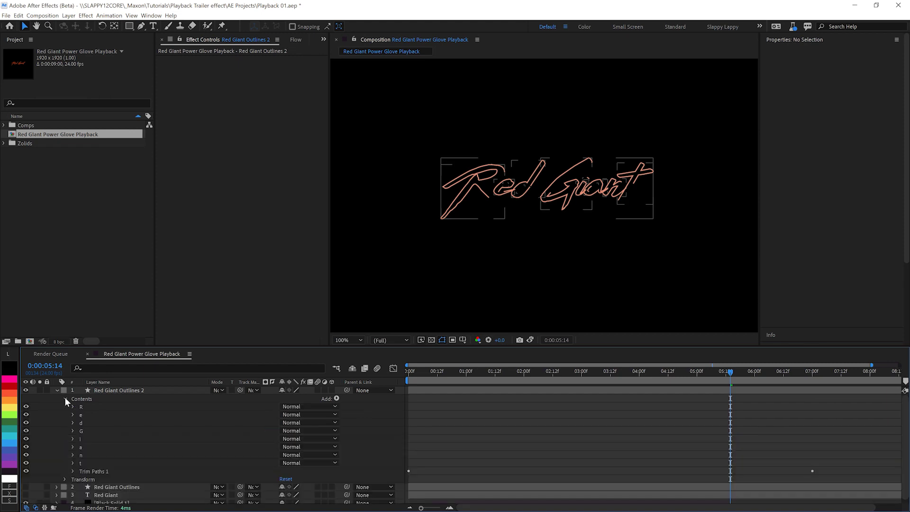
click(72, 470)
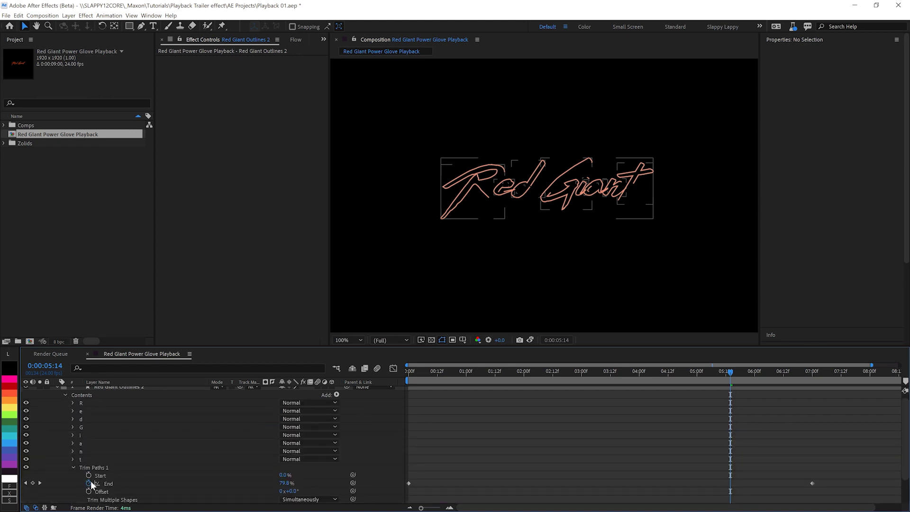
click(89, 482)
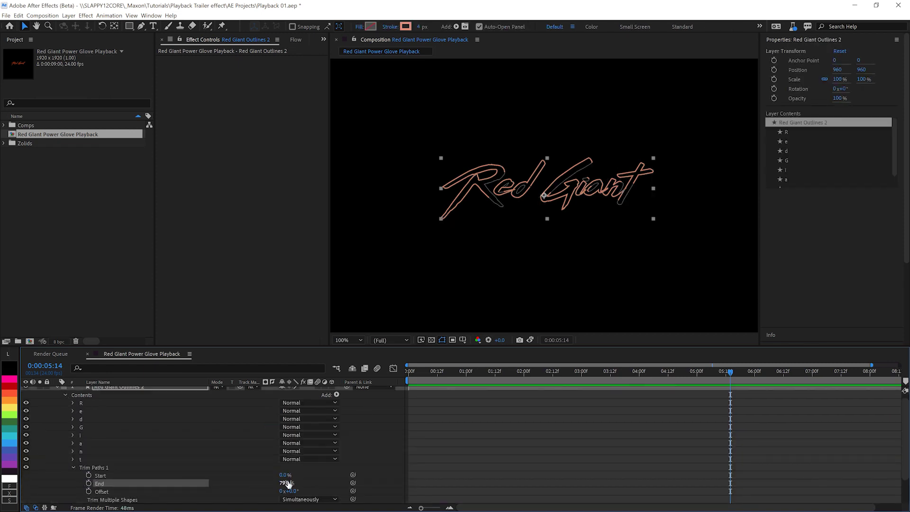
click(289, 483)
key(BackSpace)
text(.5)
- Keyframe Trim Paths Offset from 0 at the start to one full rotation, then preview
click(89, 490)
drag(730, 492, 409, 492)
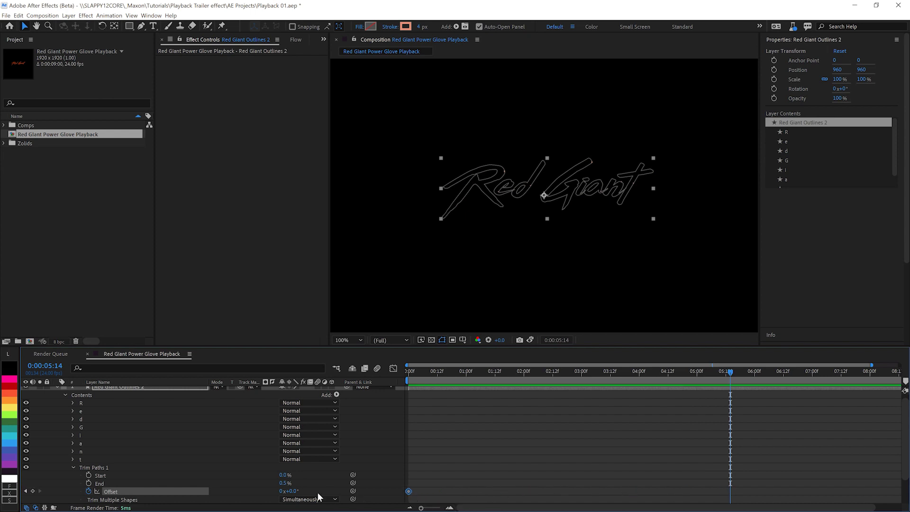
click(291, 491)
text(36)
key(Return)
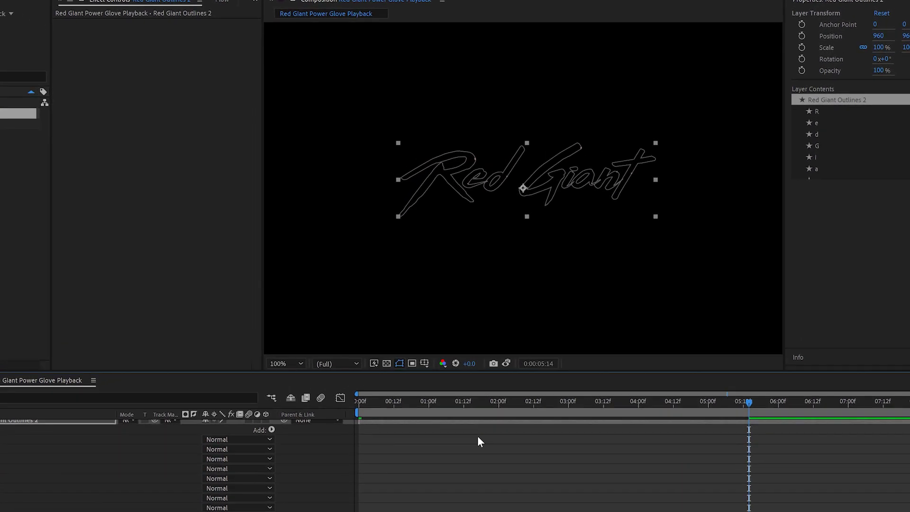
key(space)
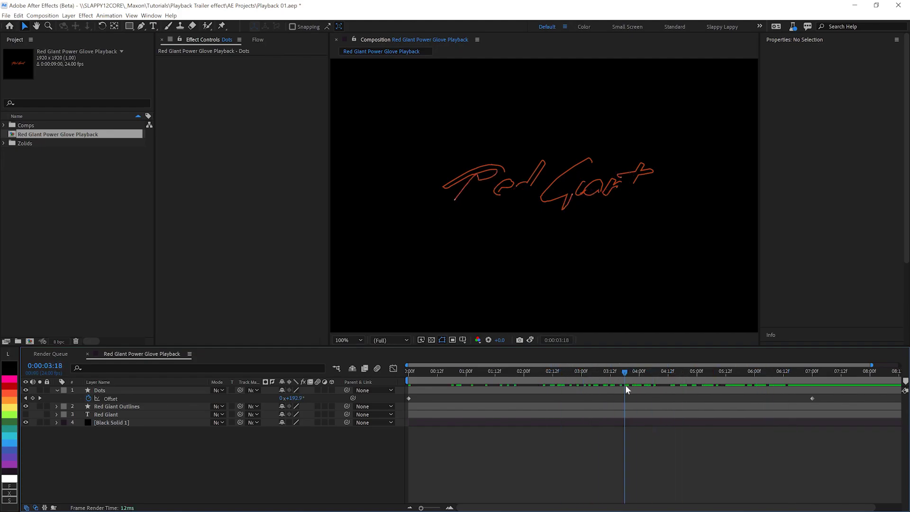
- Rename the outlines layer to 'Lines'
click(122, 407)
key(Return)
text(Li)
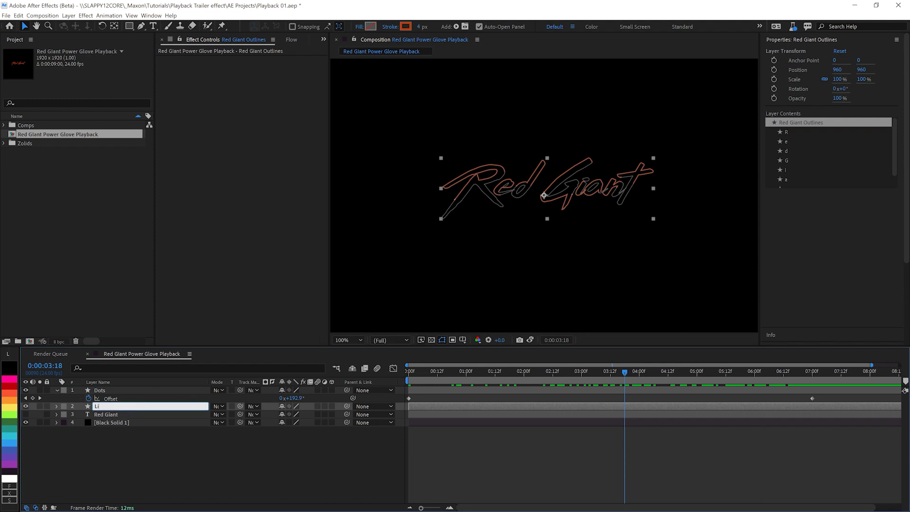
key(Return)
- Apply Optical Glow to the Lines layer with Size 200
key(ctrl+space)
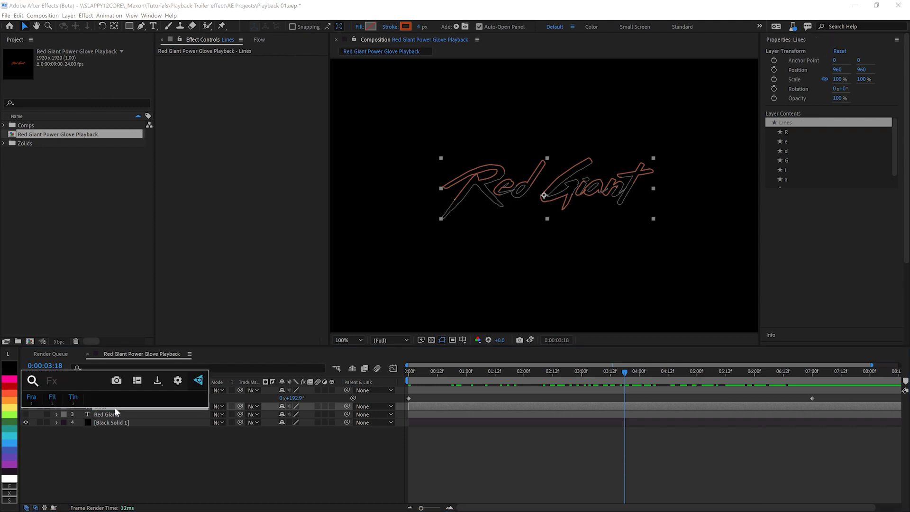
text(opt)
key(Return)
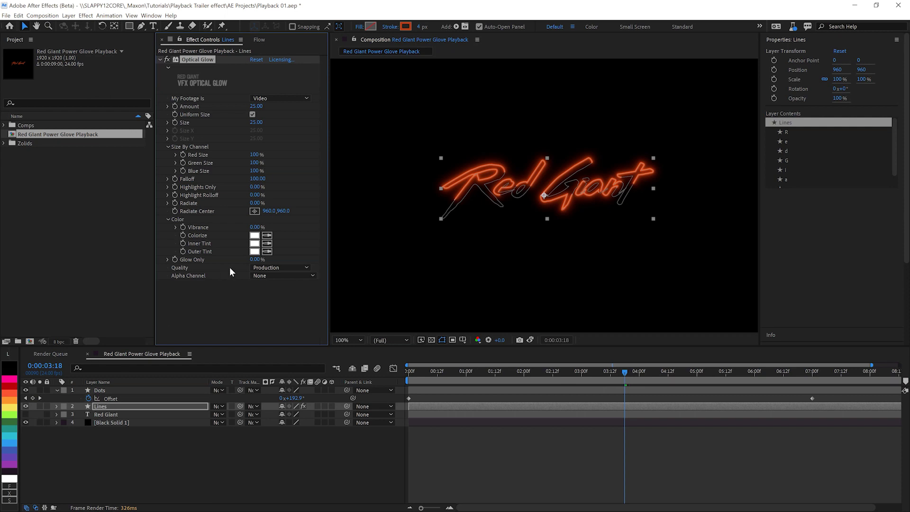
click(261, 123)
text(200)
key(Return)
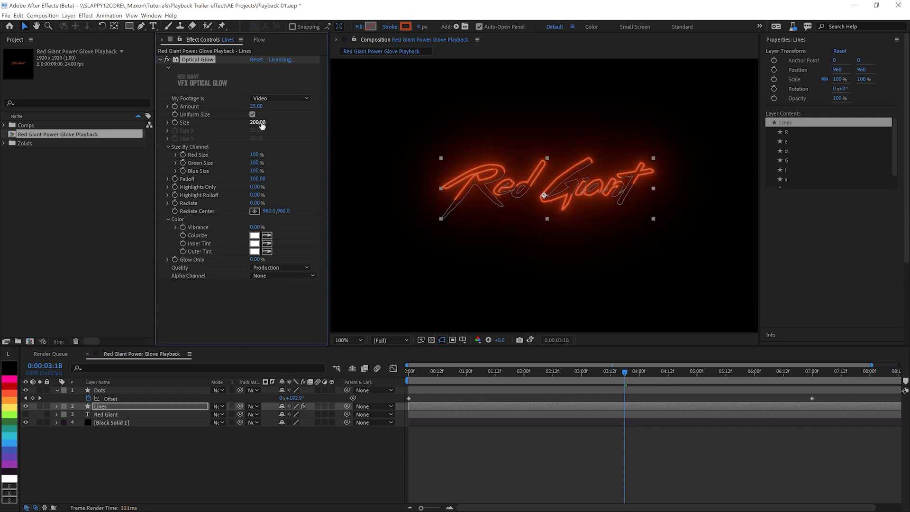
- Apply Optical Glow to the Dots layer
click(118, 442)
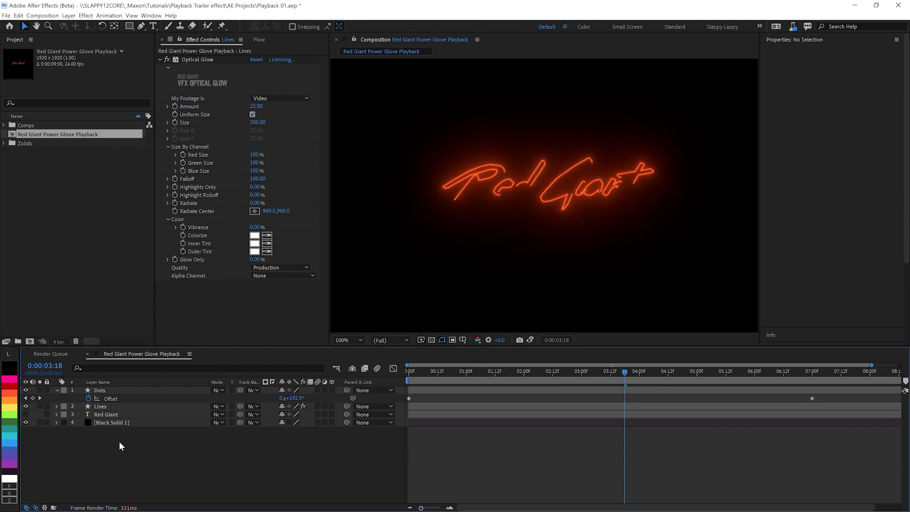
click(101, 392)
key(ctrl+space)
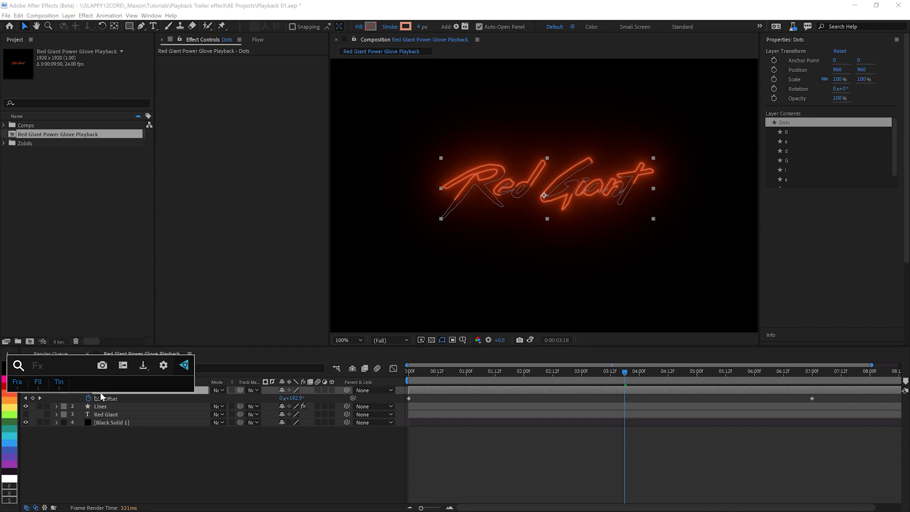
text(opt)
click(101, 392)
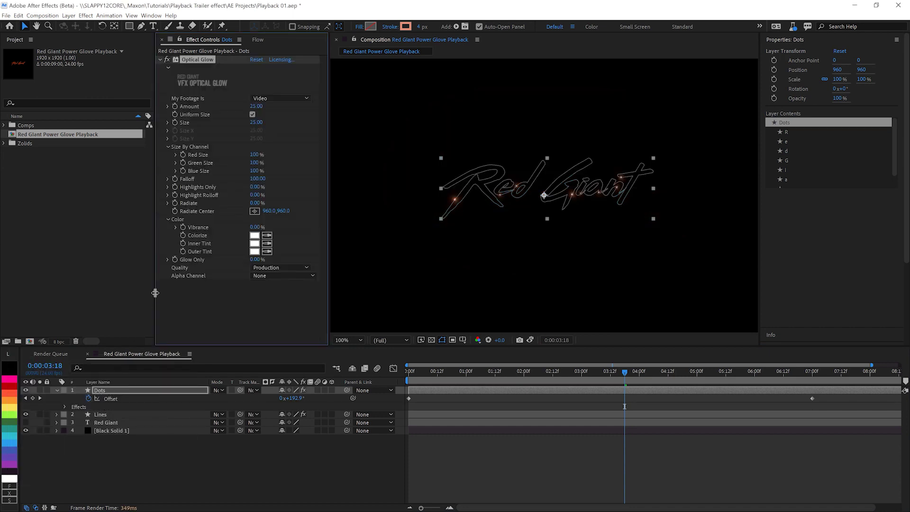
- Set the Dots layer to Screen blending and its glow Amount to 105
click(218, 390)
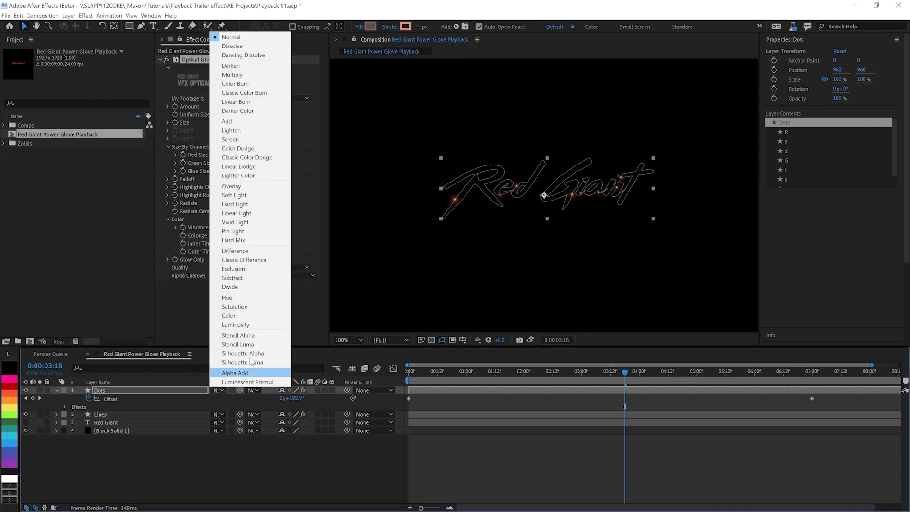
click(239, 140)
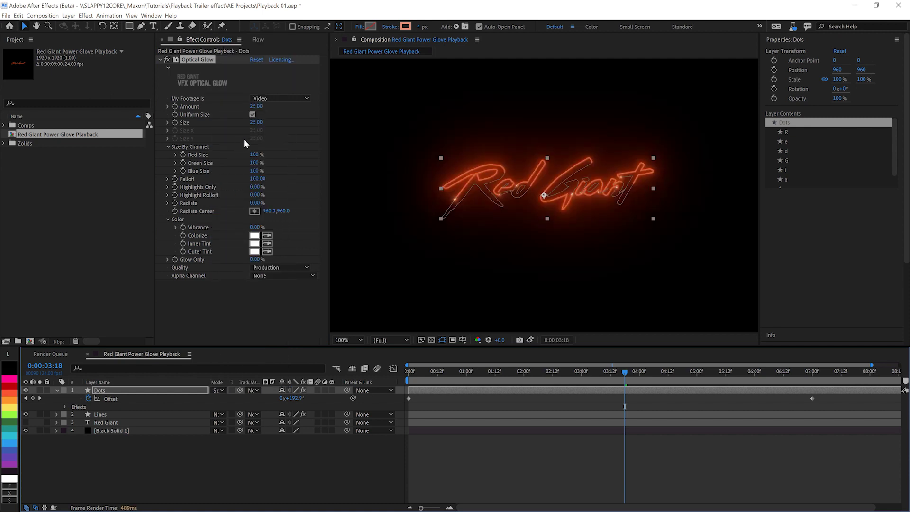
click(256, 106)
text(105)
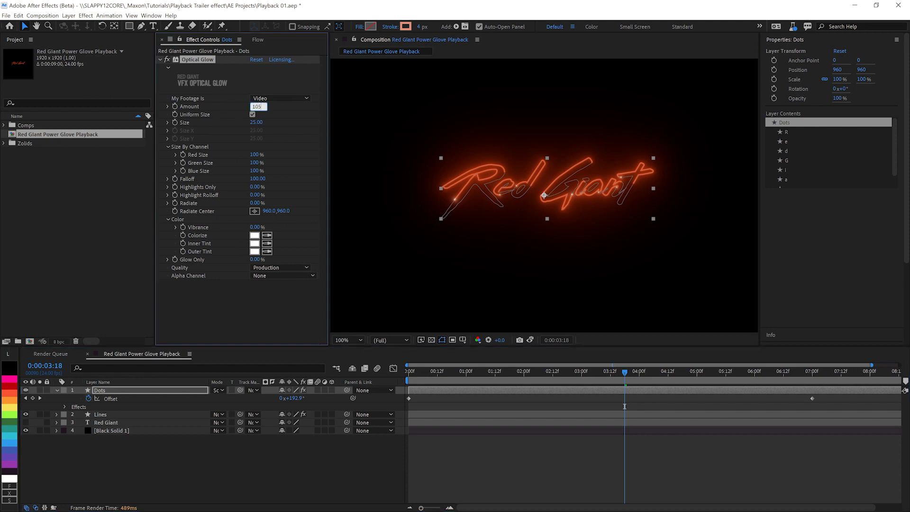
key(Return)
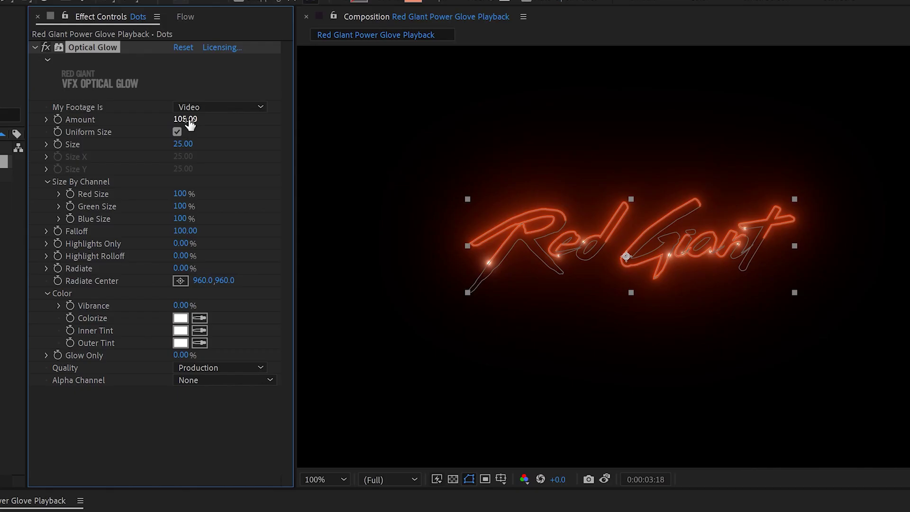
key(ctrl+space)
- Apply Trapcode Shine to Dots and move its Source Point up to 969,888
text(shine)
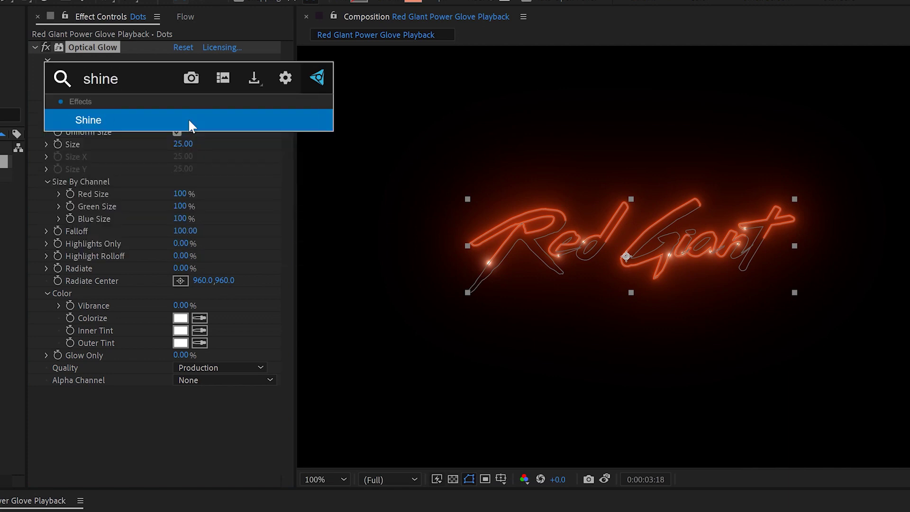
key(Return)
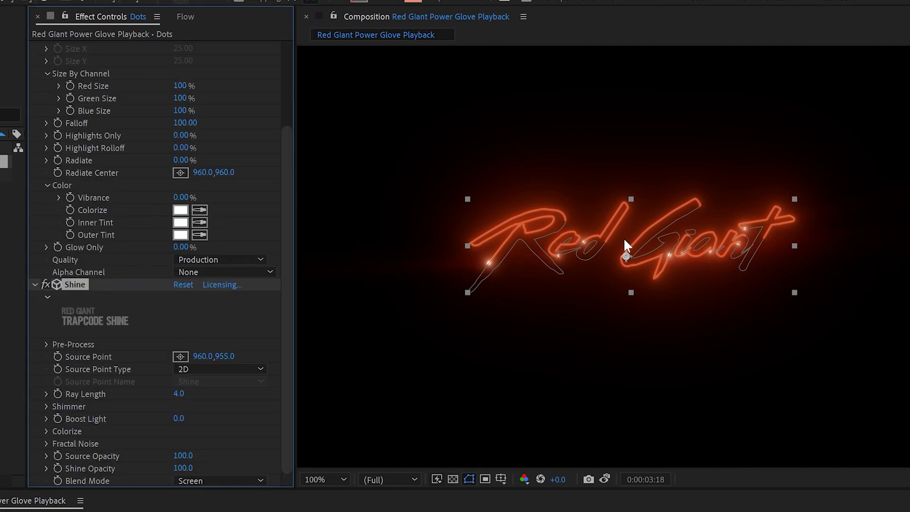
drag(624, 240, 629, 227)
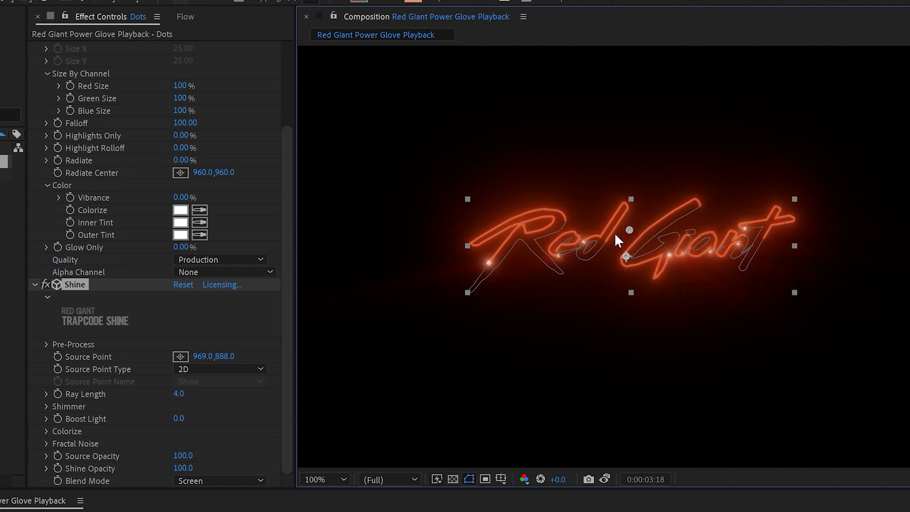
- Set Shine's Boost Light to about 70.6 and Ray Length to 8.8
click(179, 418)
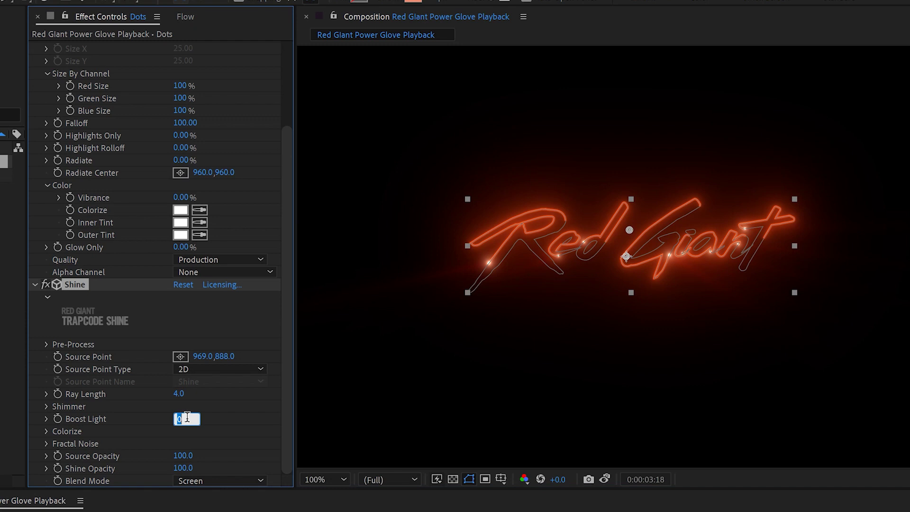
click(210, 414)
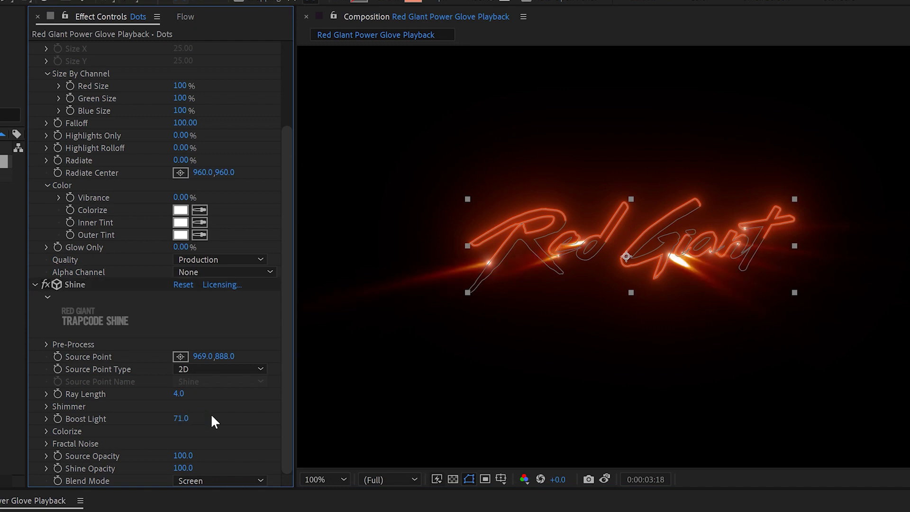
click(181, 394)
text(8.8)
key(Return)
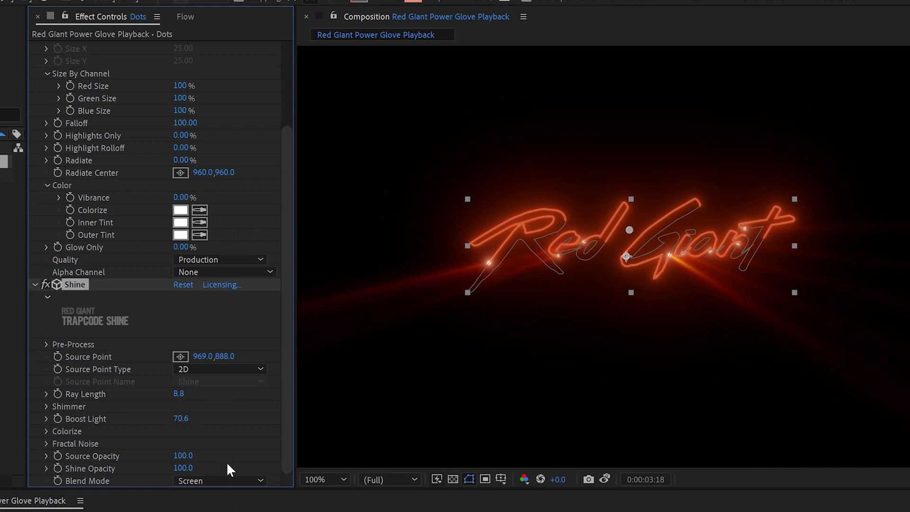
- Colorize the Shine rays with the Mars preset, keeping Boost Light at 70.6
click(46, 431)
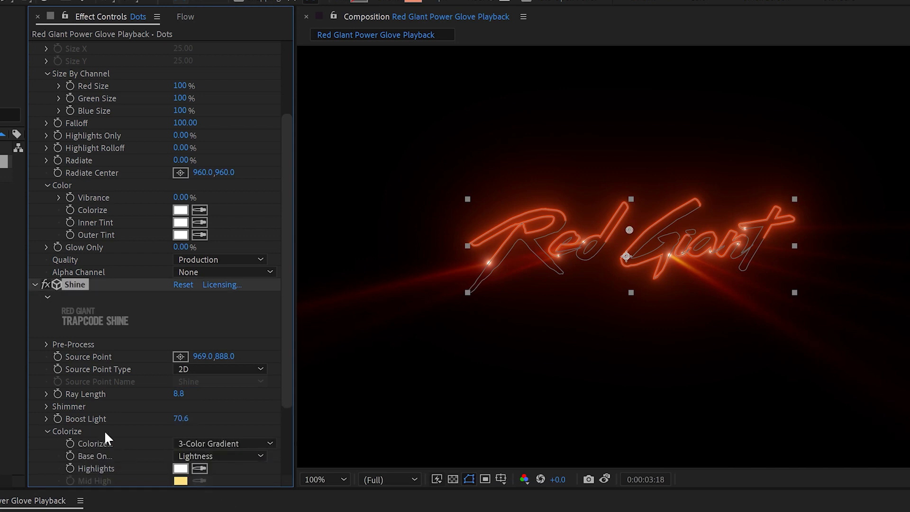
scroll(142, 422, down, 2)
click(223, 394)
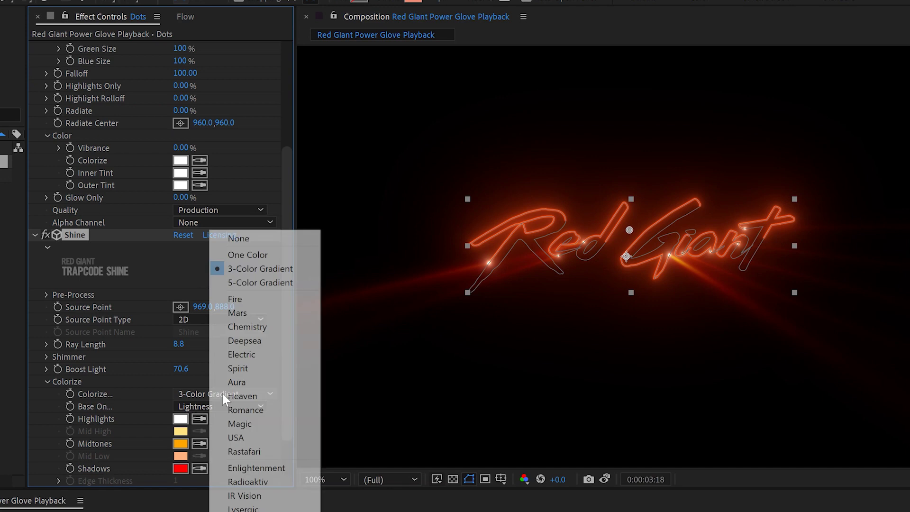
click(249, 312)
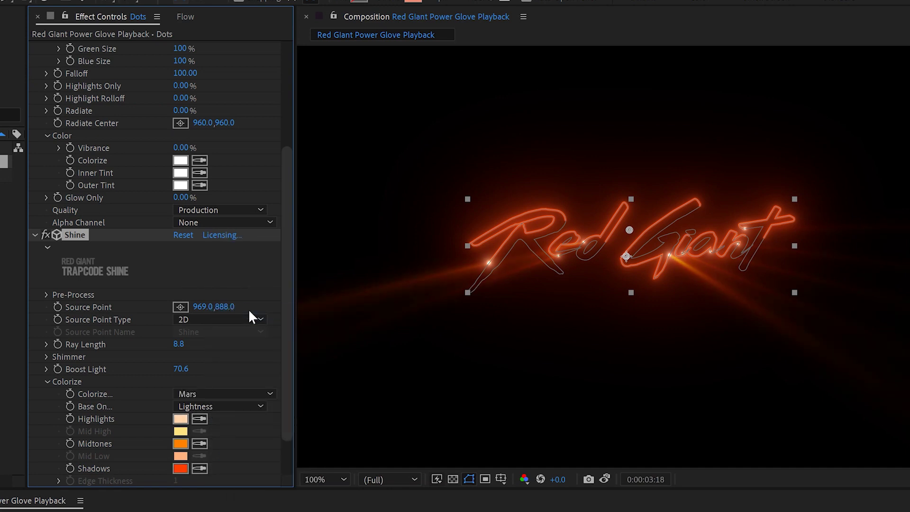
drag(288, 288, 292, 308)
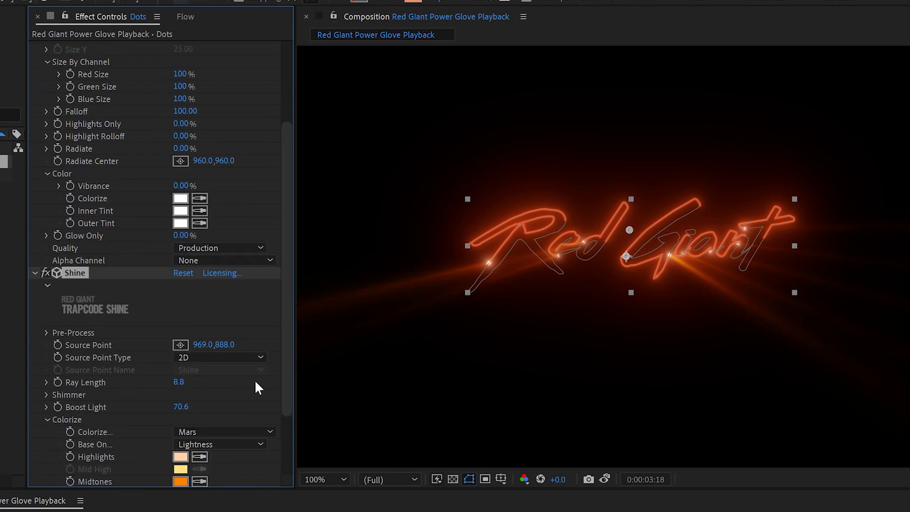
drag(181, 407, 227, 407)
key(ctrl+z)
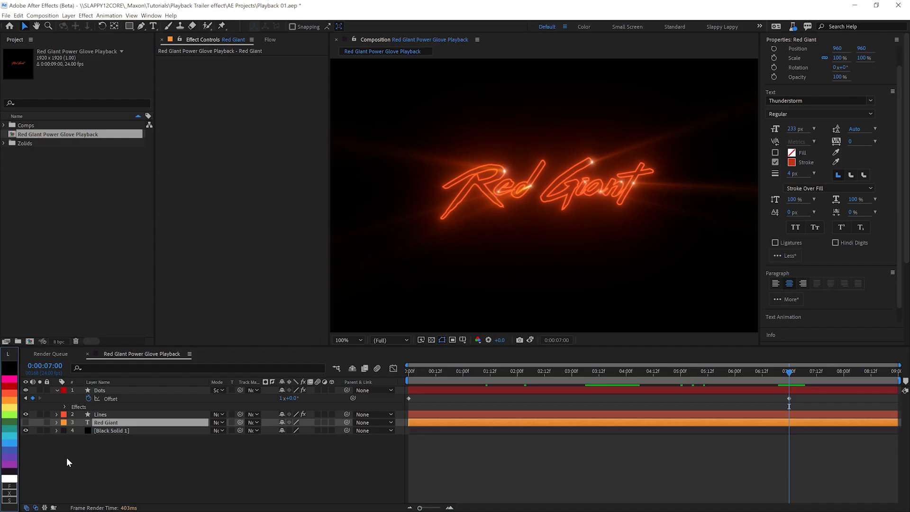
- Start the Red Giant text at 7:00, make it visible, and switch it to red fill without stroke
key(alt+bracketleft)
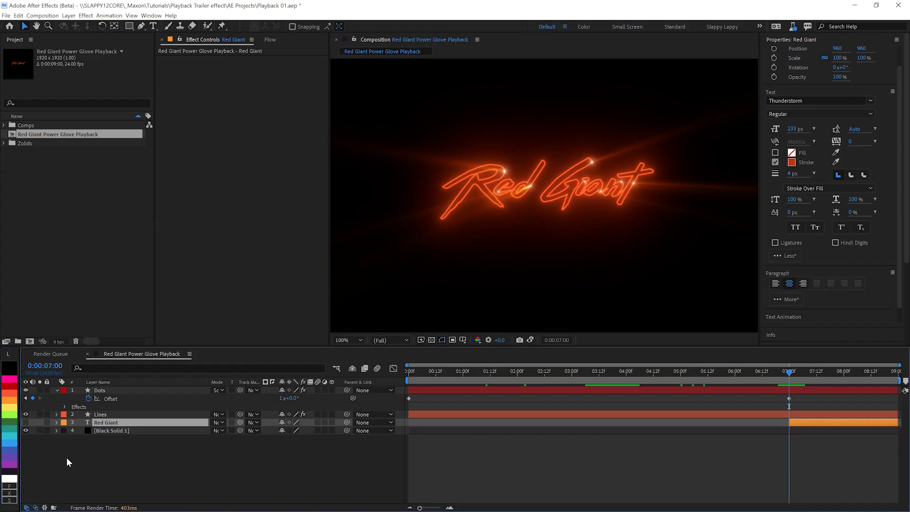
click(26, 422)
click(775, 162)
click(775, 163)
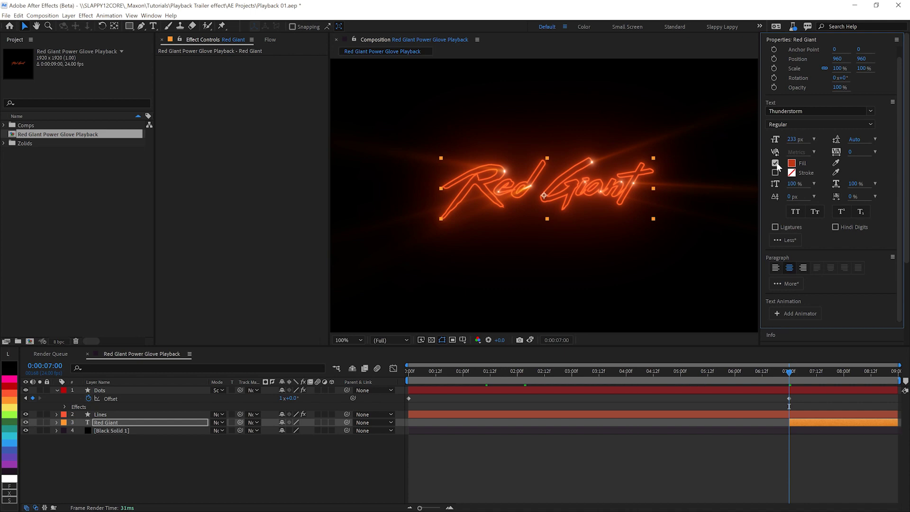
- End the Lines layer at 7:01
key(Page_Down)
click(204, 414)
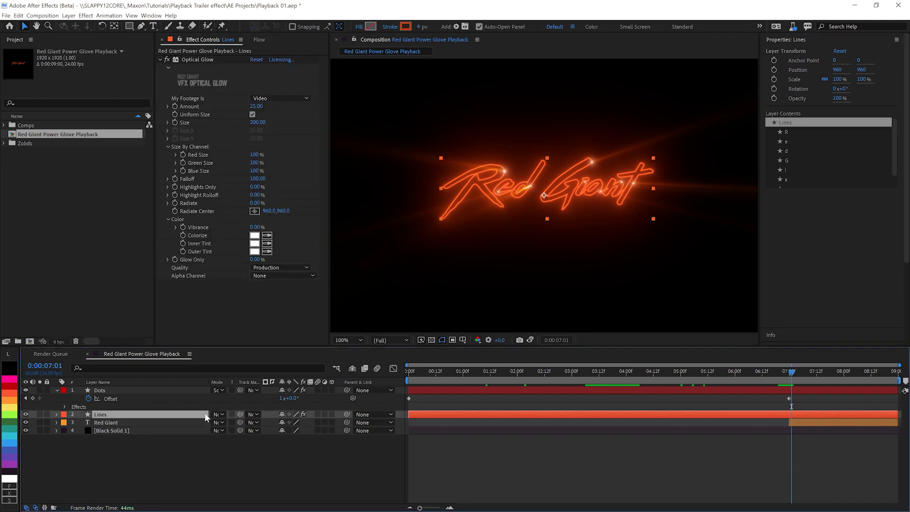
key(ctrl+Down)
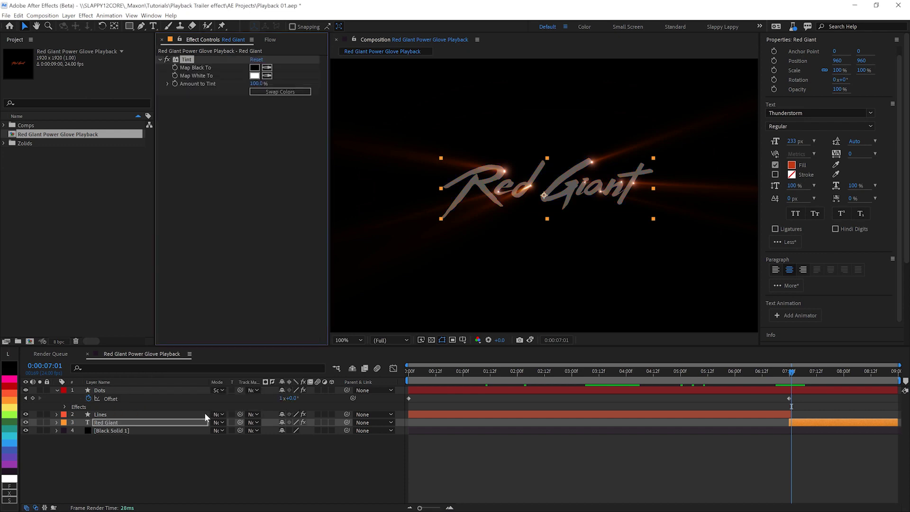
- Set Tint's Map Black To white and Amount to Tint to 20%
click(267, 68)
click(256, 76)
click(256, 83)
text(20)
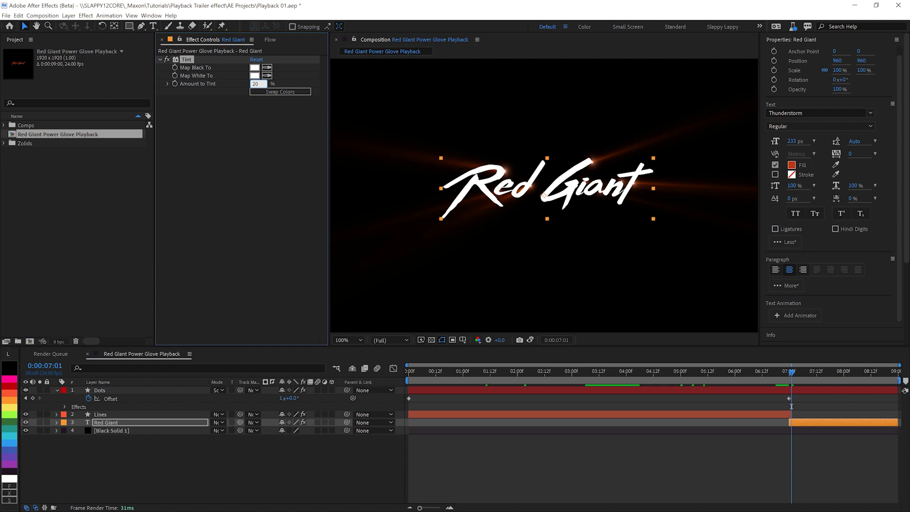
key(Return)
- Apply Optical Glow to the Red Giant text with Amount 117
key(ctrl+space)
text(o)
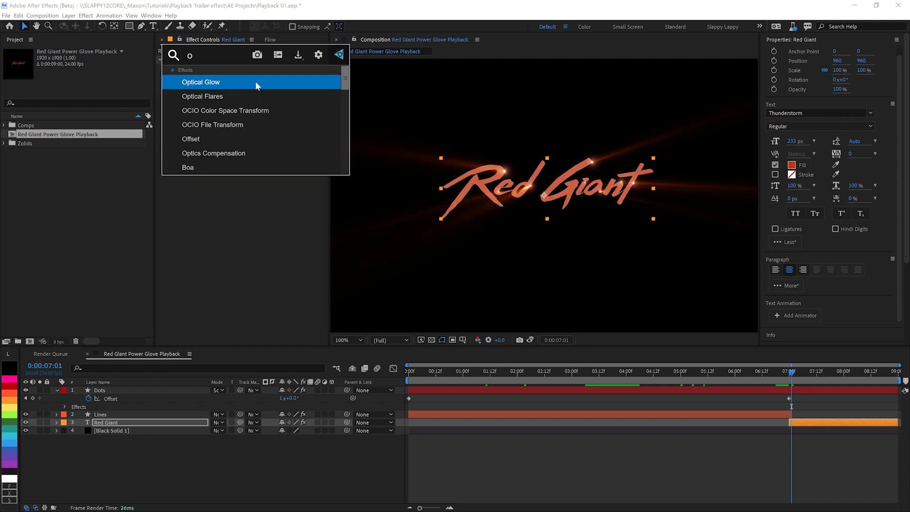
key(Return)
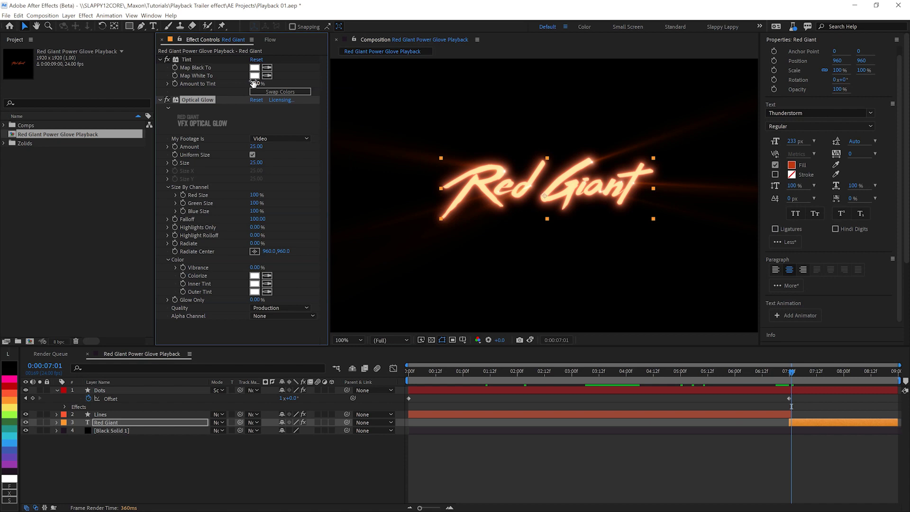
click(256, 146)
text(117)
key(Return)
- Set the glow Size to 117 and Falloff to 200
click(258, 162)
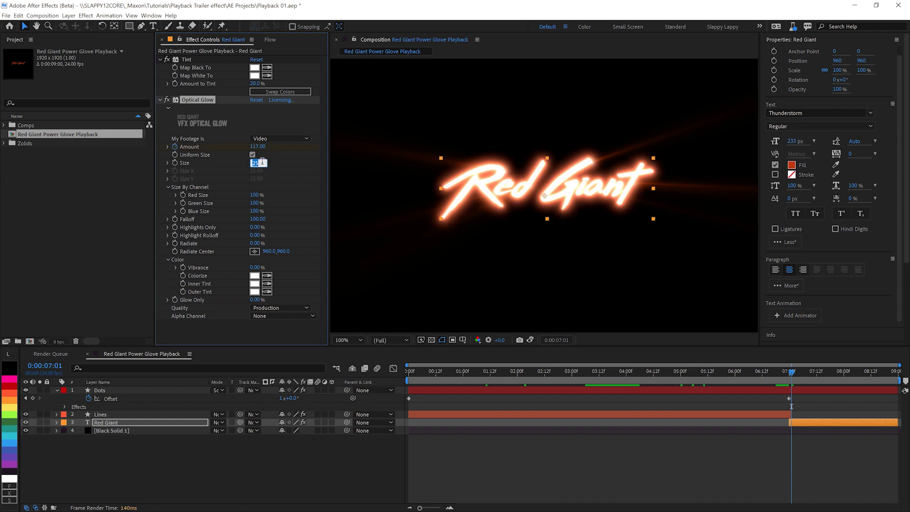
text(117)
key(Return)
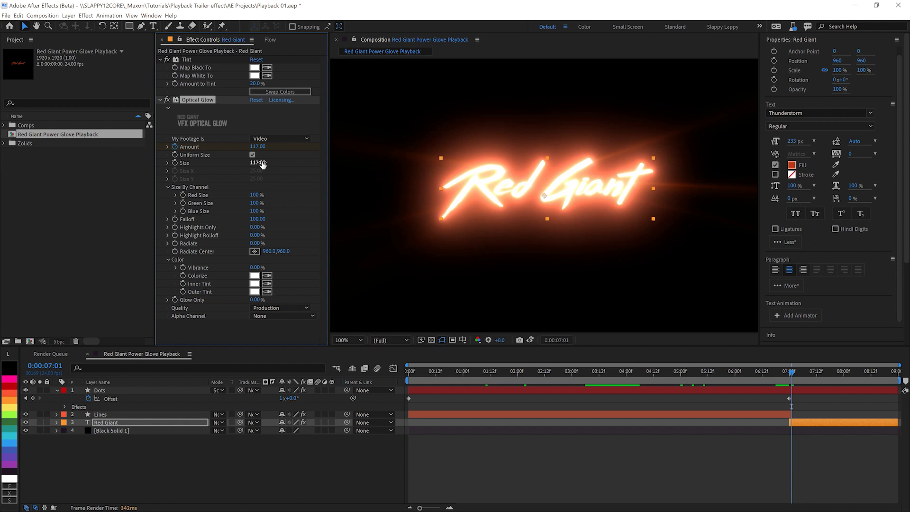
click(258, 219)
text(200)
key(Return)
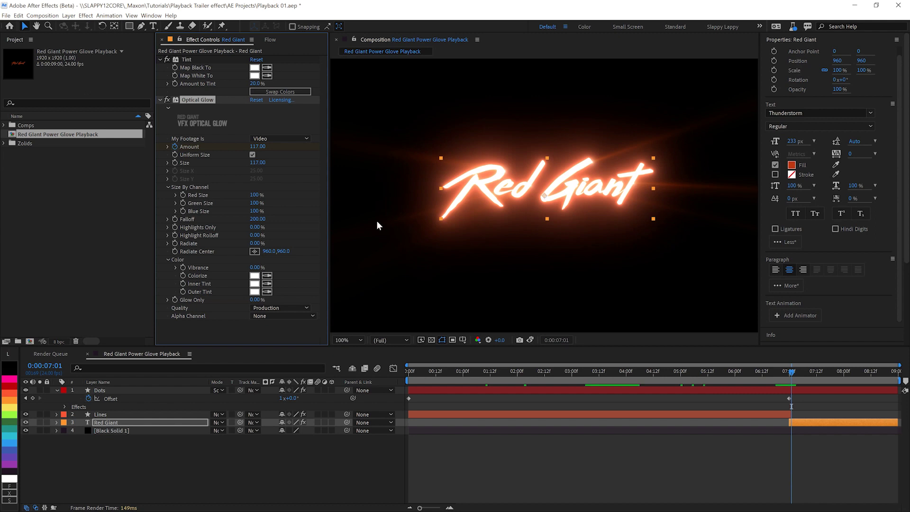
- Set keyframes on Amount to Tint, Highlights Only and glow Amount, with the playhead at 8:00
click(176, 83)
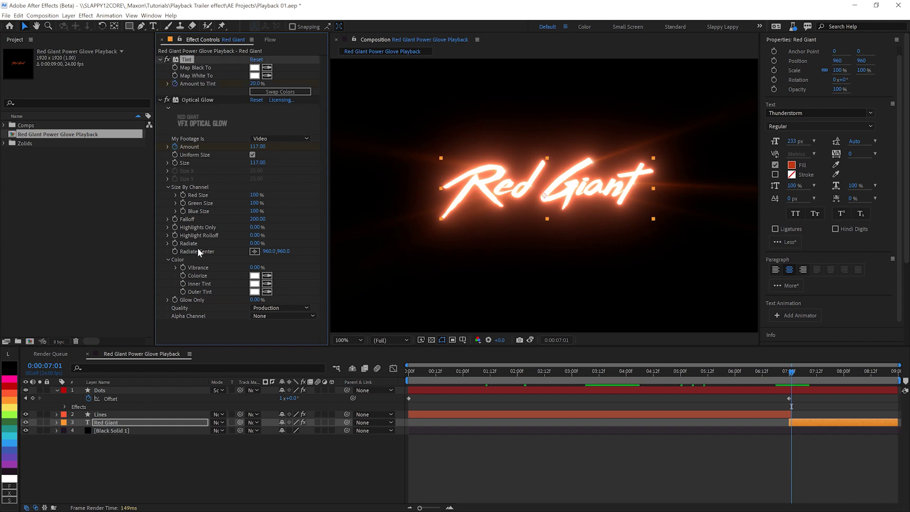
click(174, 227)
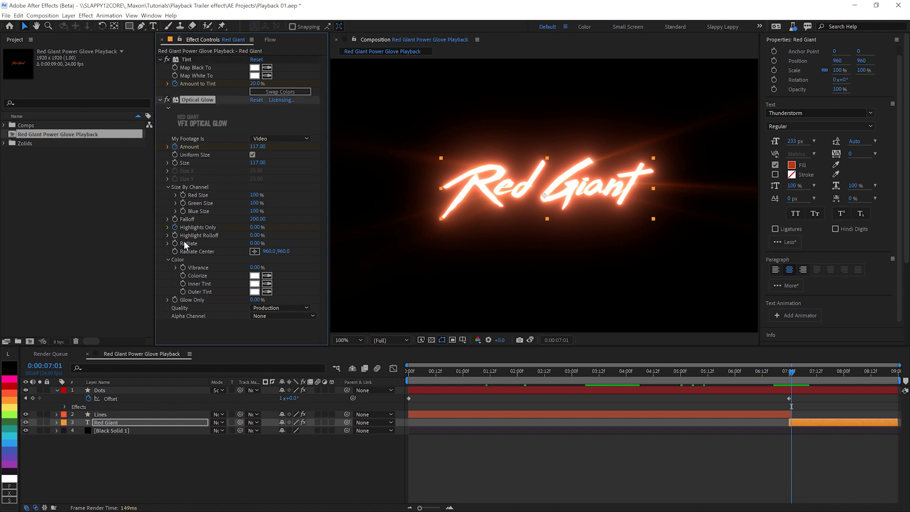
drag(824, 377, 843, 372)
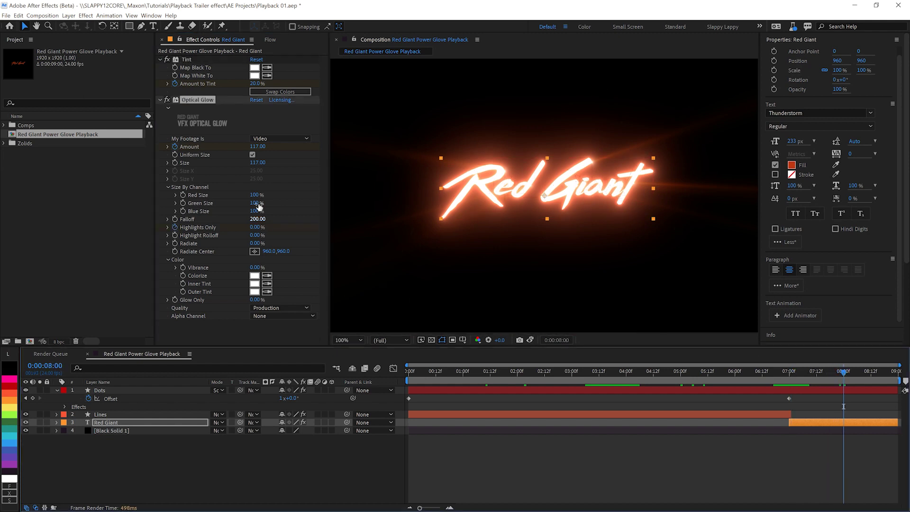
click(195, 148)
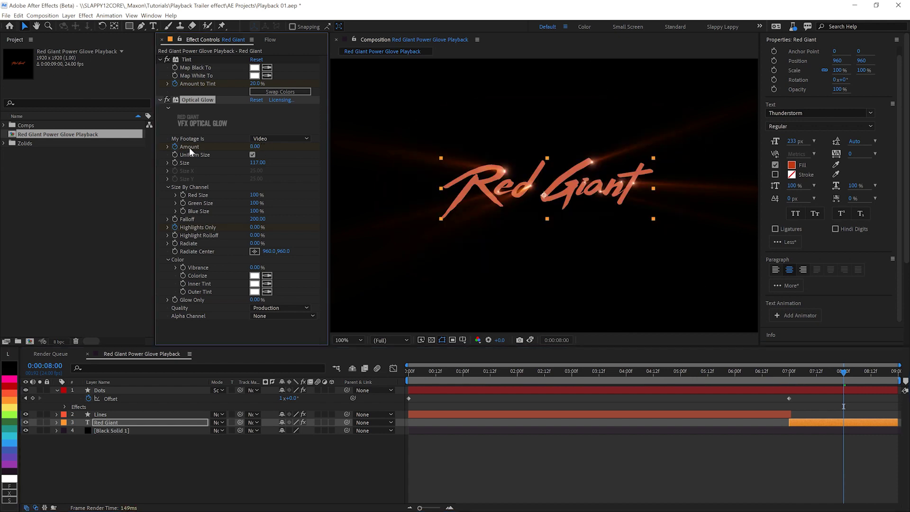
- At 8:00, set Highlights Only to 40%, glow Amount to 0 and Amount to Tint to 0%
drag(258, 227, 275, 224)
drag(258, 146, 159, 147)
drag(256, 83, 244, 83)
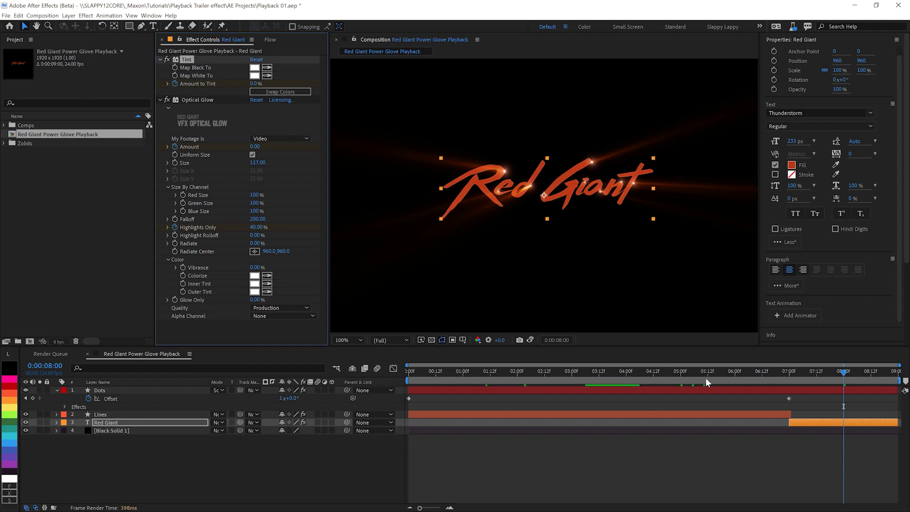
click(785, 389)
- Keyframe the Dots layer's Opacity from 100% at 7:00 down to 5%, then preview
key(j)
key(t)
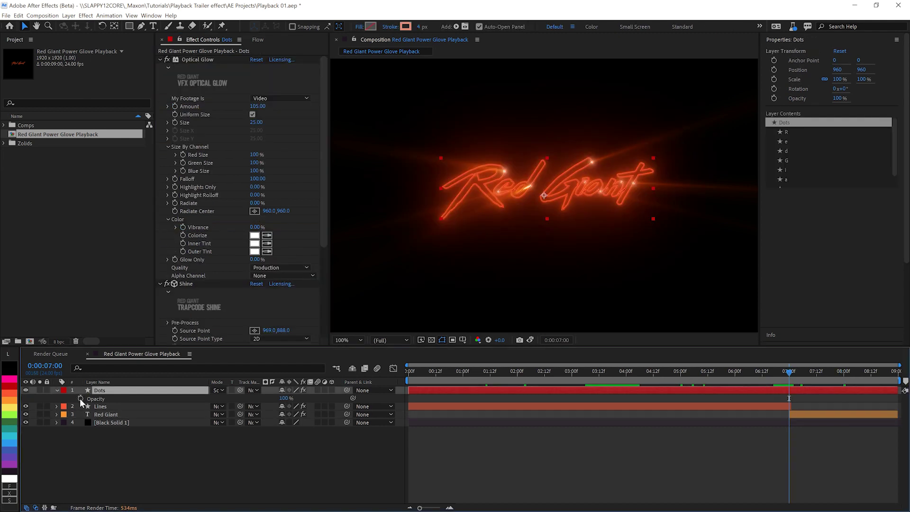
click(80, 398)
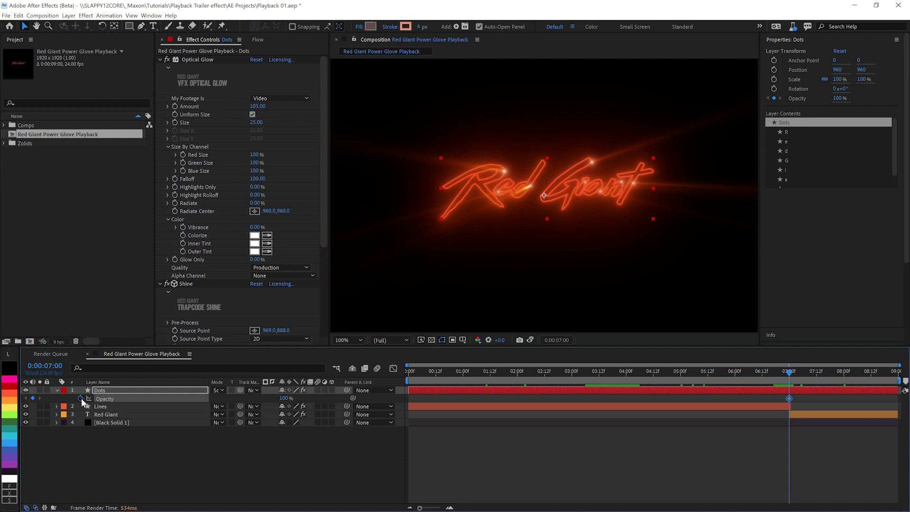
key(Page_Down)
key(Page_Down)
key(Page_Down)
click(284, 398)
text(5)
key(Return)
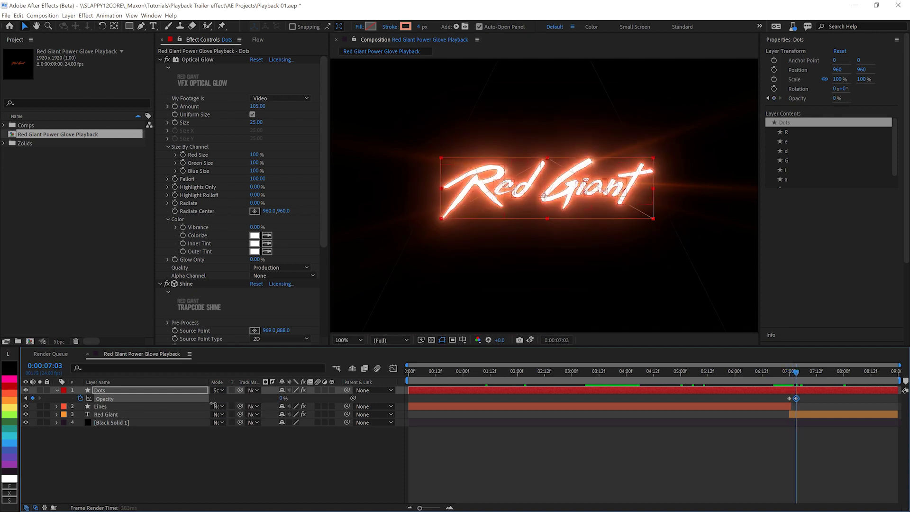
key(space)
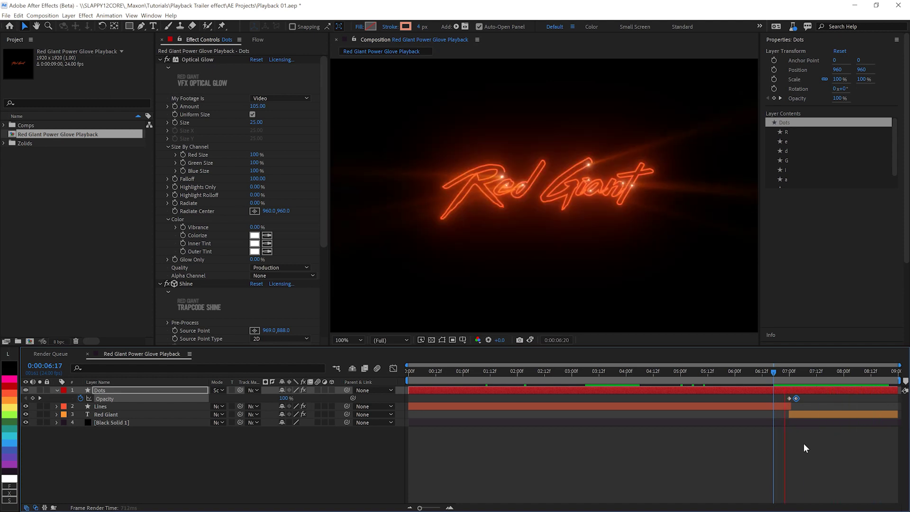
- Easy-ease the Red Giant layer's three 8:00 keyframes and preview from the start
click(807, 408)
click(809, 412)
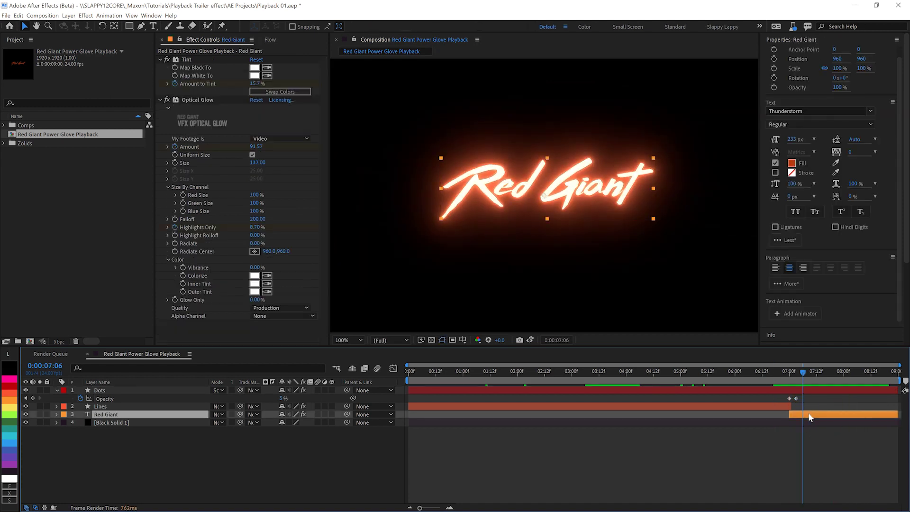
key(u)
drag(850, 425, 838, 458)
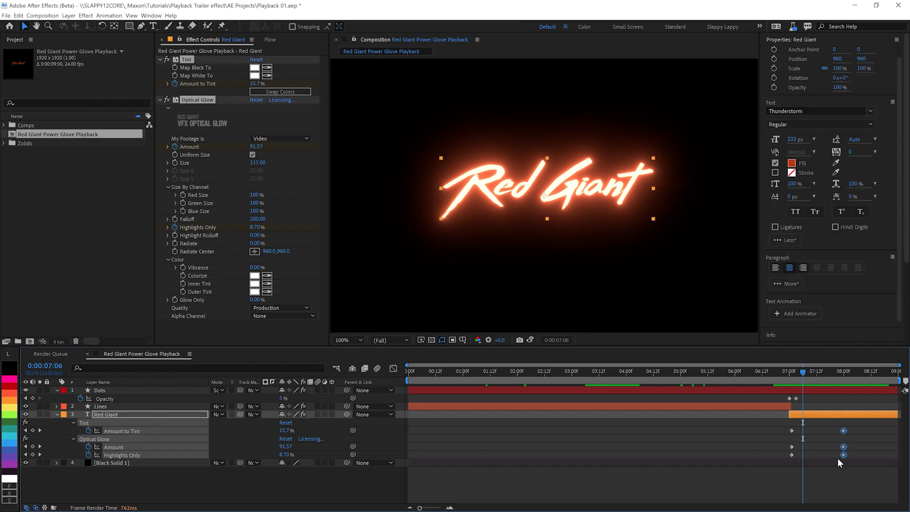
key(F9)
key(Home)
key(space)
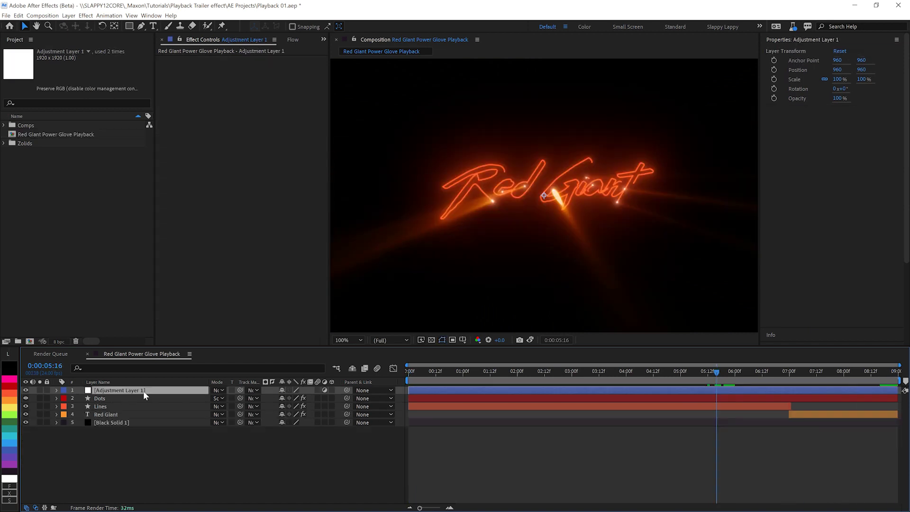
- Apply uni.MisFire to the adjustment layer via a 'misf' search and expand its damage treatments
key(ctrl+space)
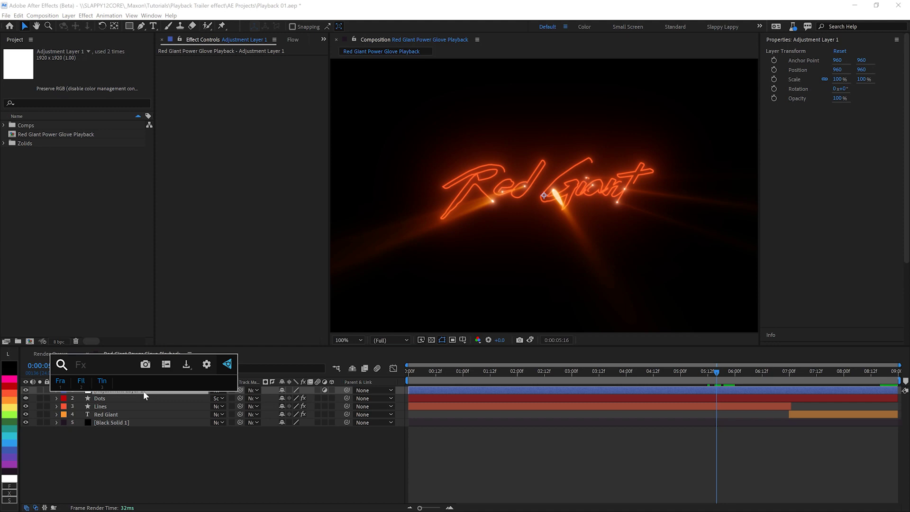
text(misf)
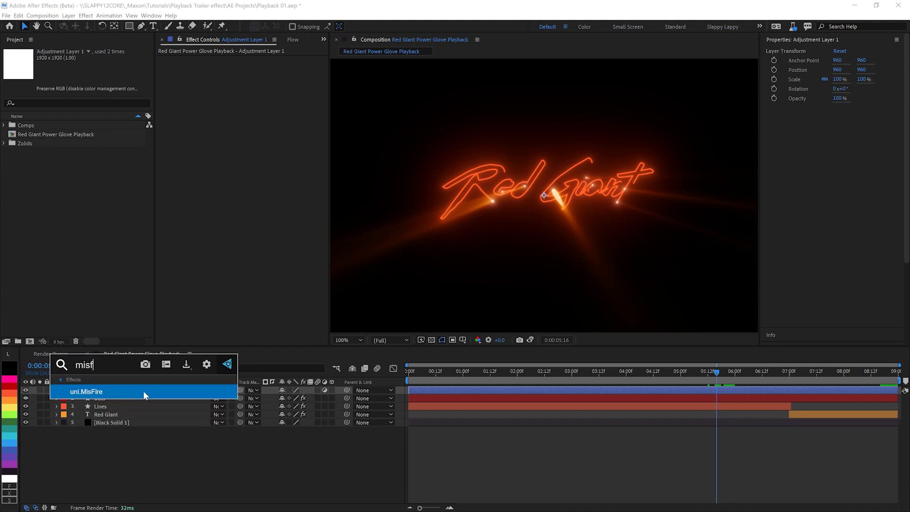
key(Return)
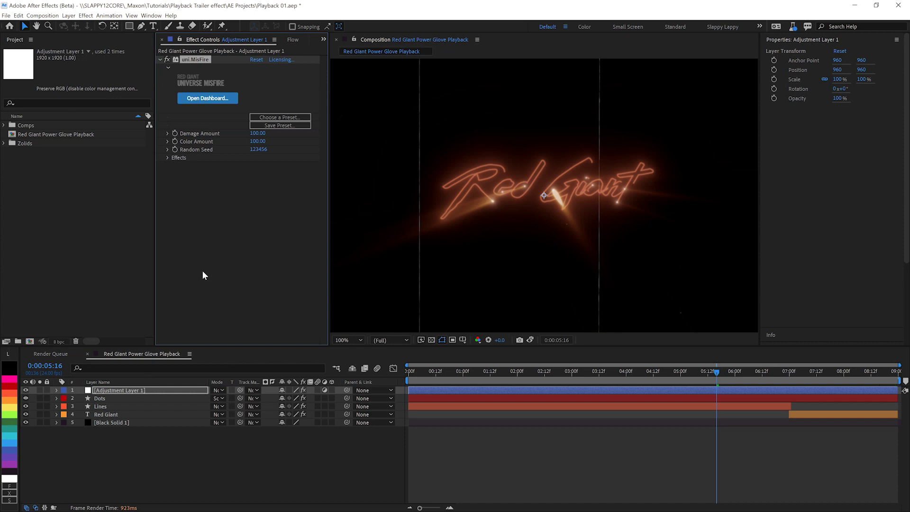
click(167, 158)
scroll(167, 160, down, 3)
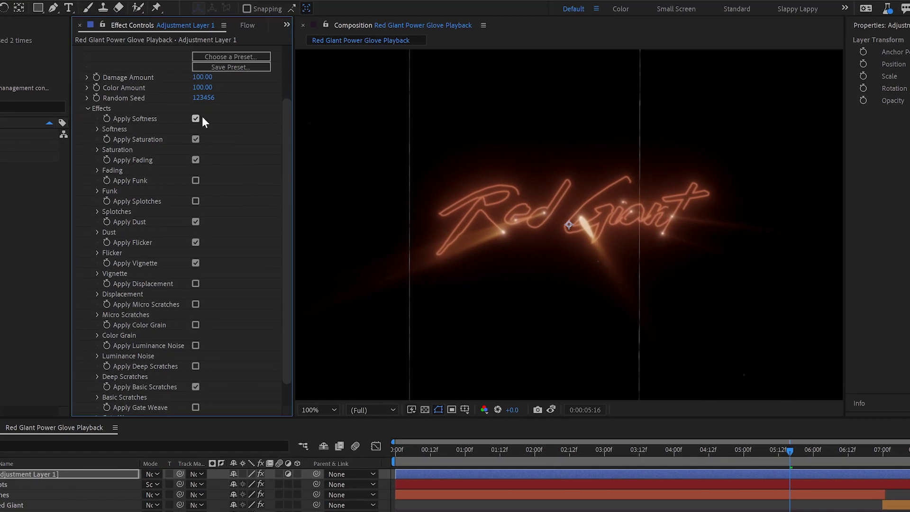
scroll(255, 110, up, 1)
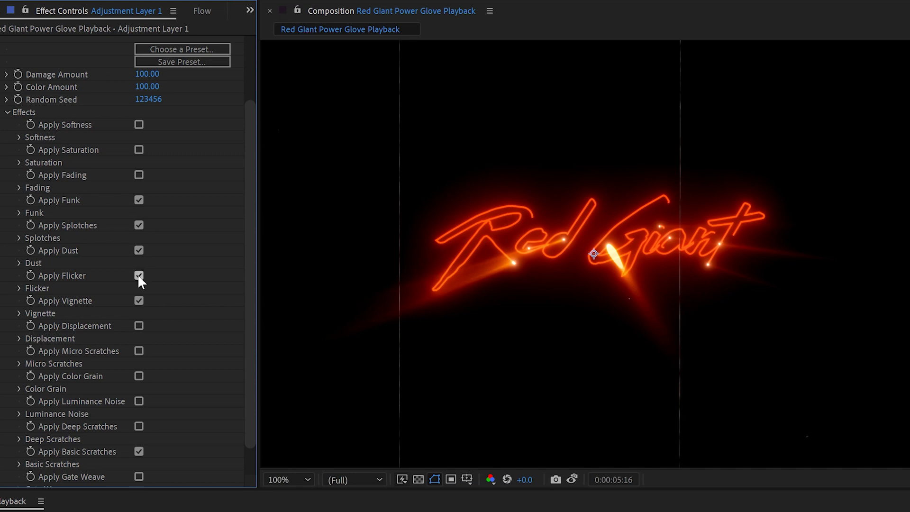
- Turn off MisFire's Vignette and Post Contrast, inspect the Splotches settings, and preview
click(139, 301)
scroll(186, 414, down, 1)
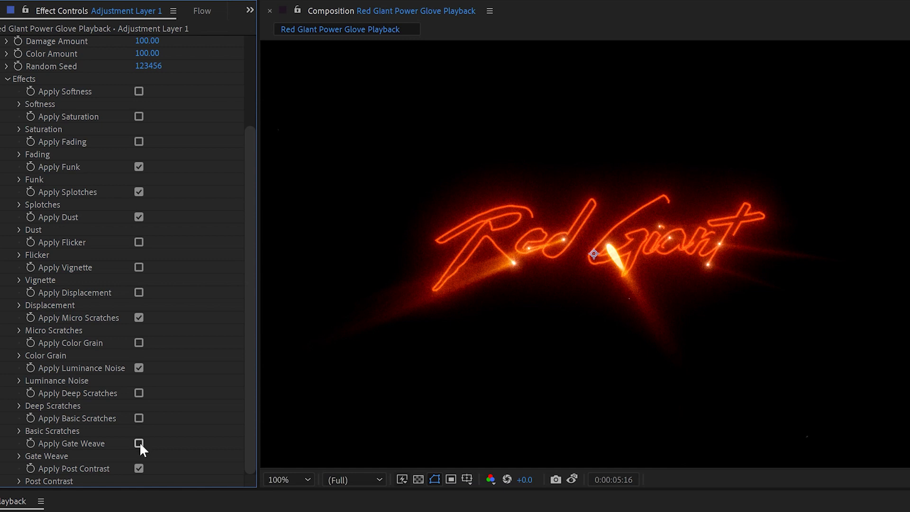
click(139, 468)
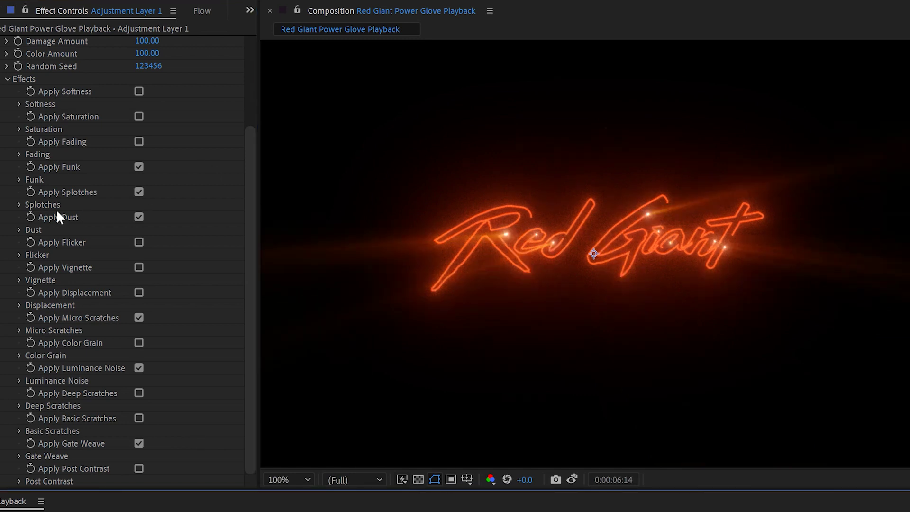
click(19, 205)
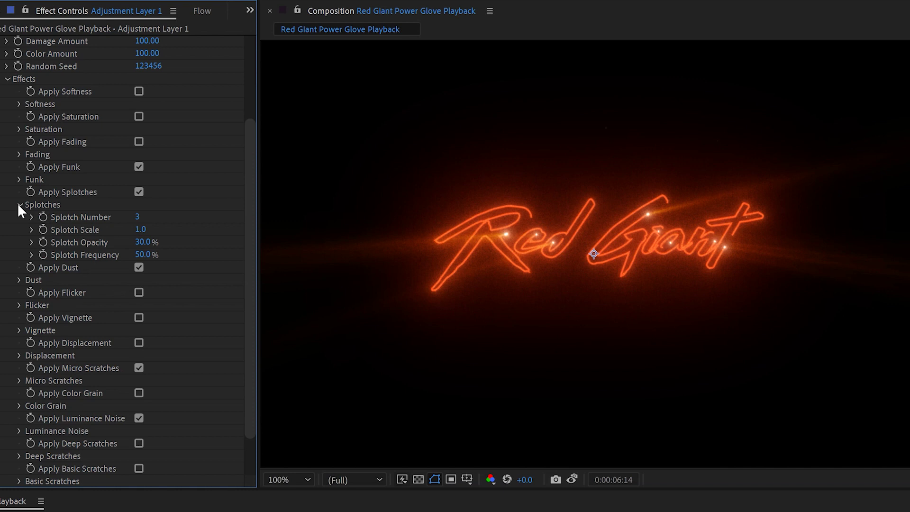
click(19, 204)
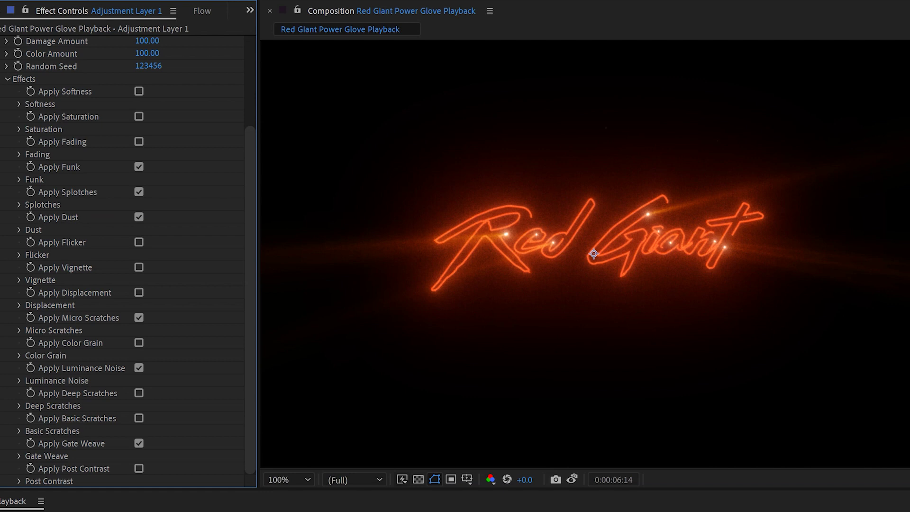
key(space)
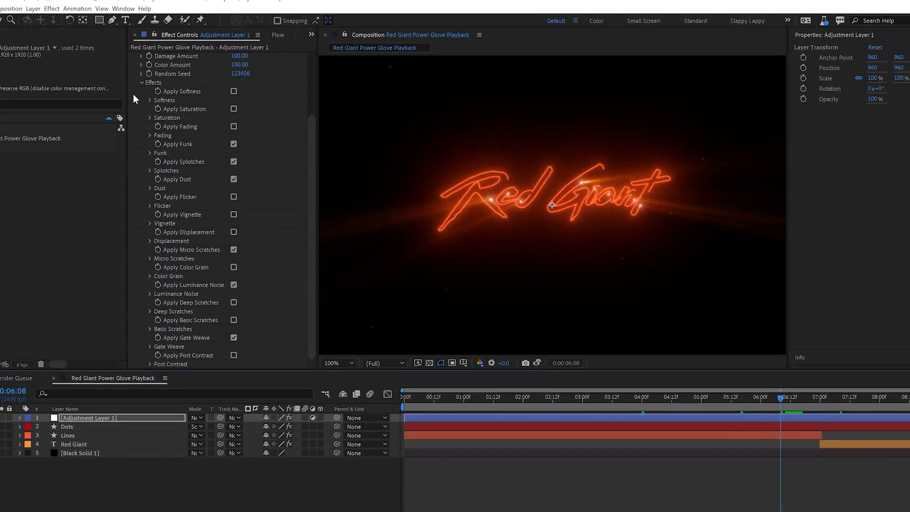
scroll(134, 78, up, 3)
- Collapse MisFire and apply uni.VHS to the adjustment layer via a 'vh' search
click(133, 56)
key(ctrl+space)
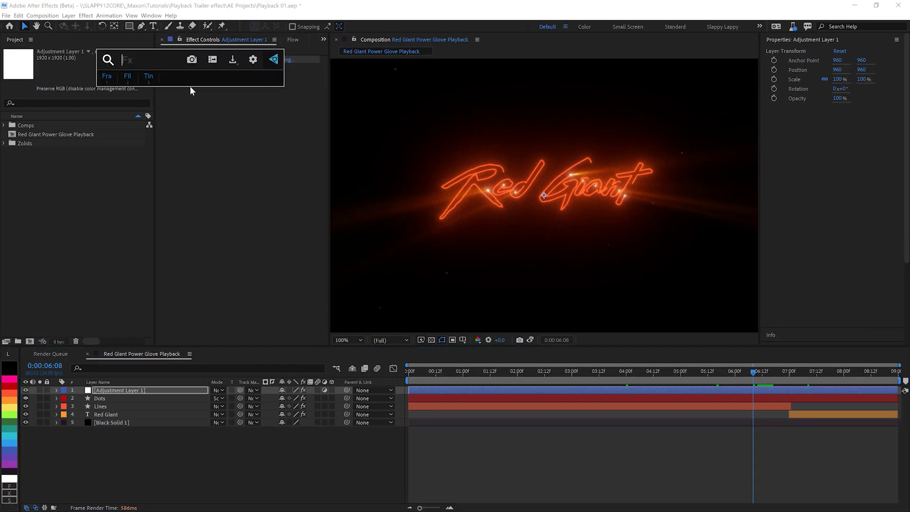
text(vh)
key(Return)
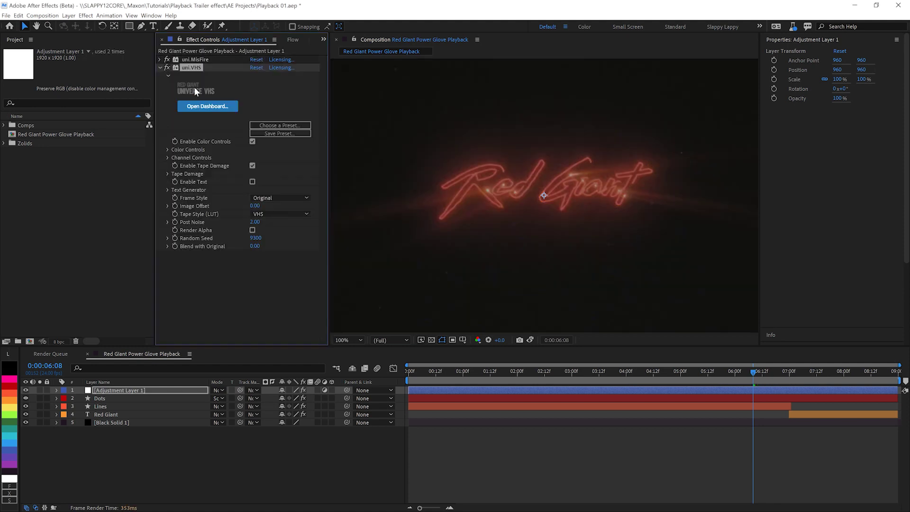
- Apply the SVHS Studio preset from the VHS preset browser and close it
click(208, 106)
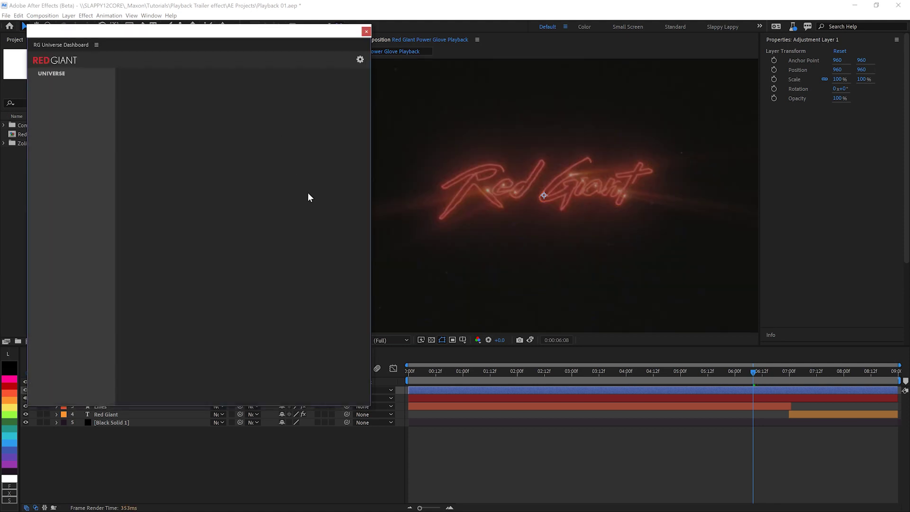
scroll(283, 214, down, 3)
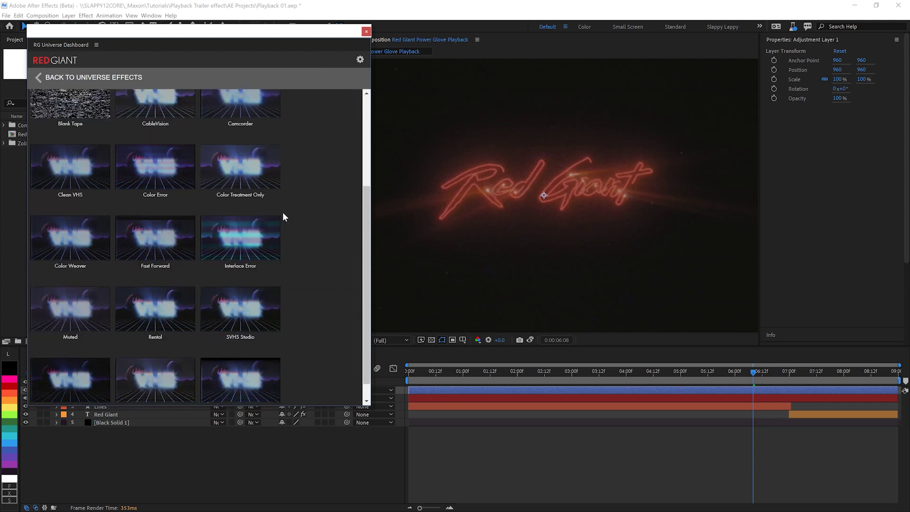
scroll(283, 212, down, 1)
mouse_move(192, 270)
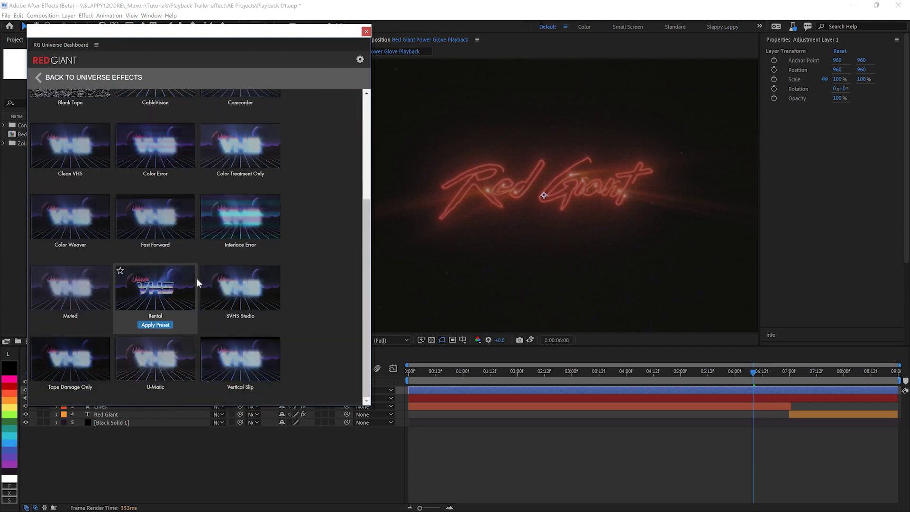
click(240, 325)
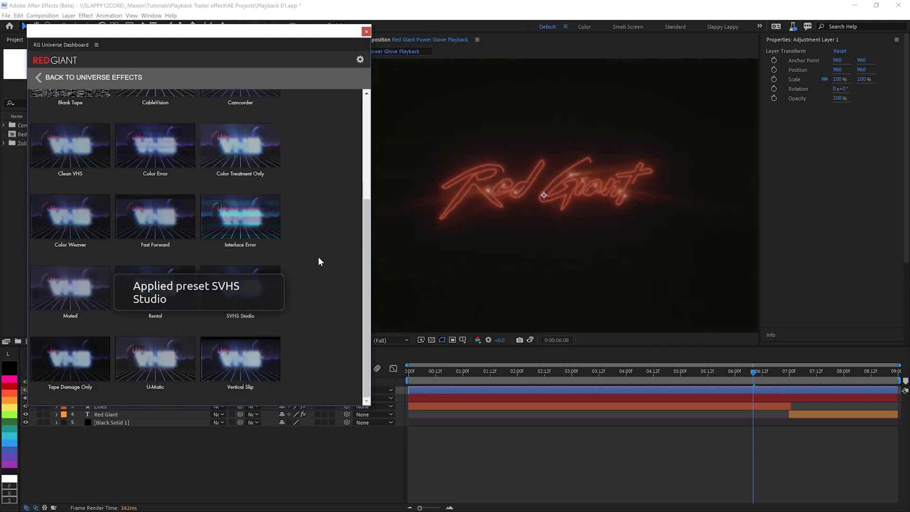
click(366, 32)
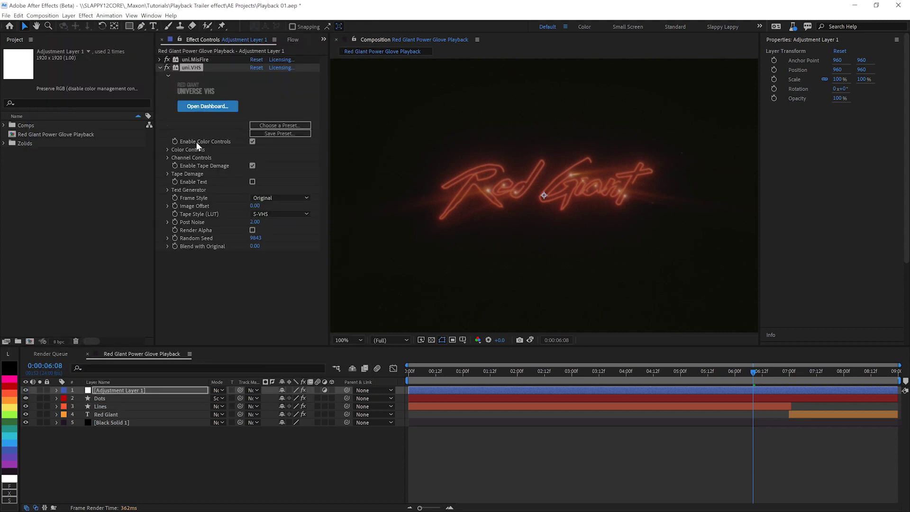
- Set the VHS Black Level to 2 and Chroma Weave X to 7
click(168, 149)
click(254, 157)
text(2)
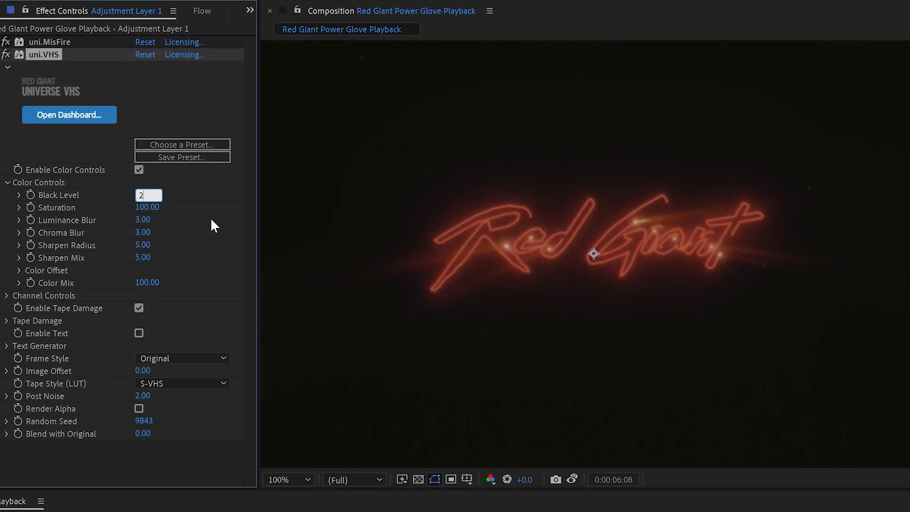
click(18, 270)
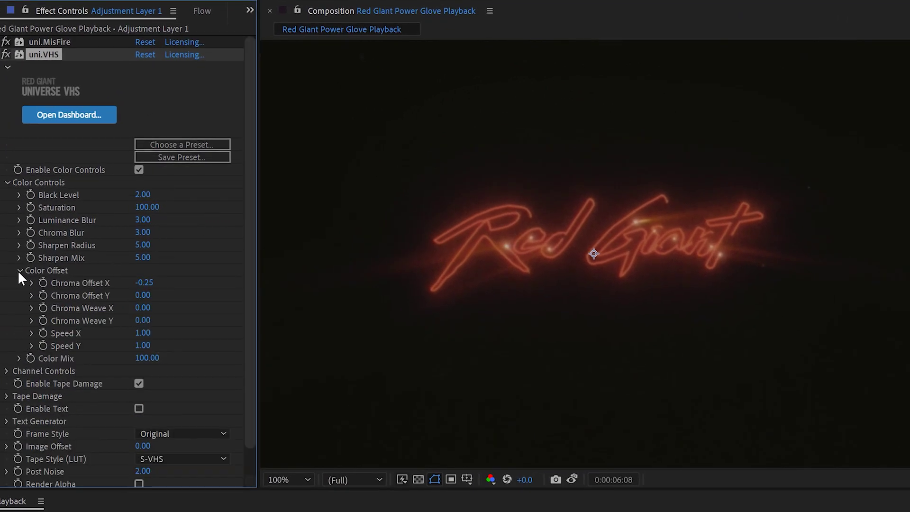
click(148, 308)
text(7)
- Drop Pop Line Frequency to 0% and set Tape Style (LUT) to None
click(5, 396)
scroll(29, 393, down, 1)
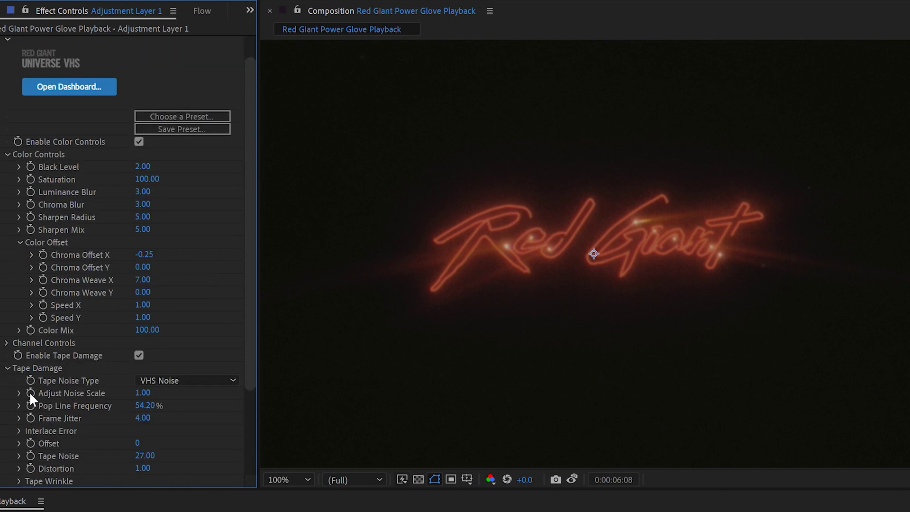
drag(146, 406, 26, 410)
scroll(194, 417, down, 4)
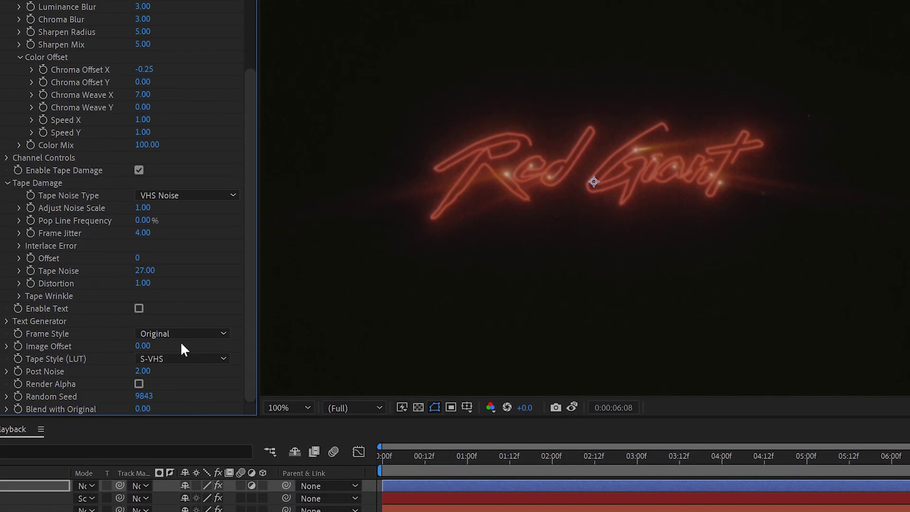
click(180, 359)
click(171, 444)
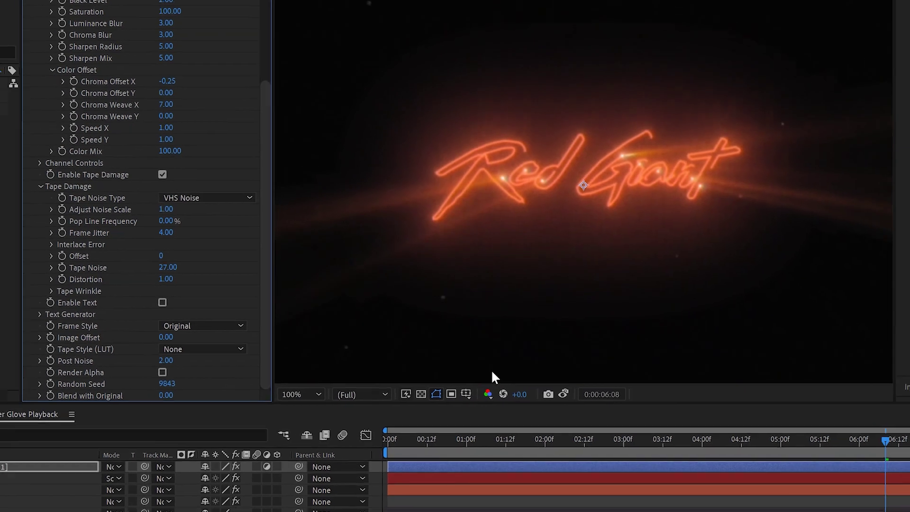
- Scrub the timeline to check the finished neon title, then return to the start
drag(751, 376, 658, 380)
drag(787, 377, 678, 389)
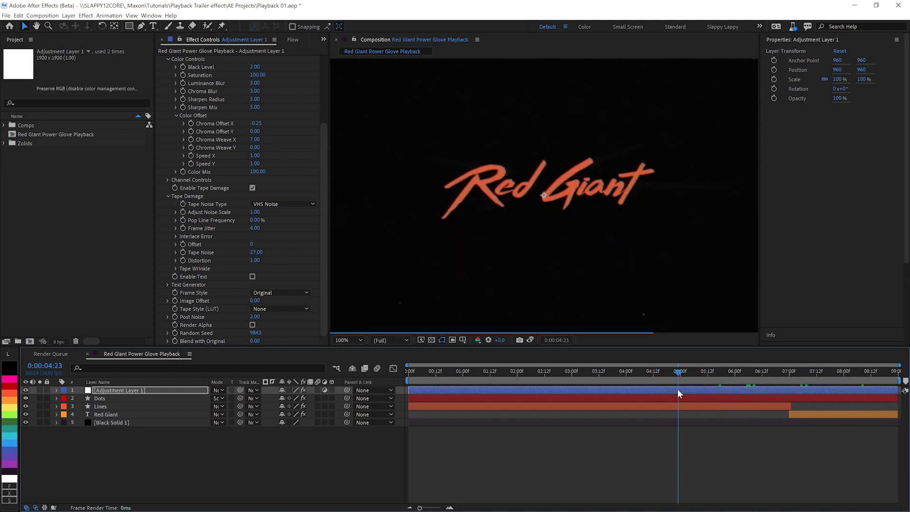
key(Home)
drag(400, 396, 372, 412)
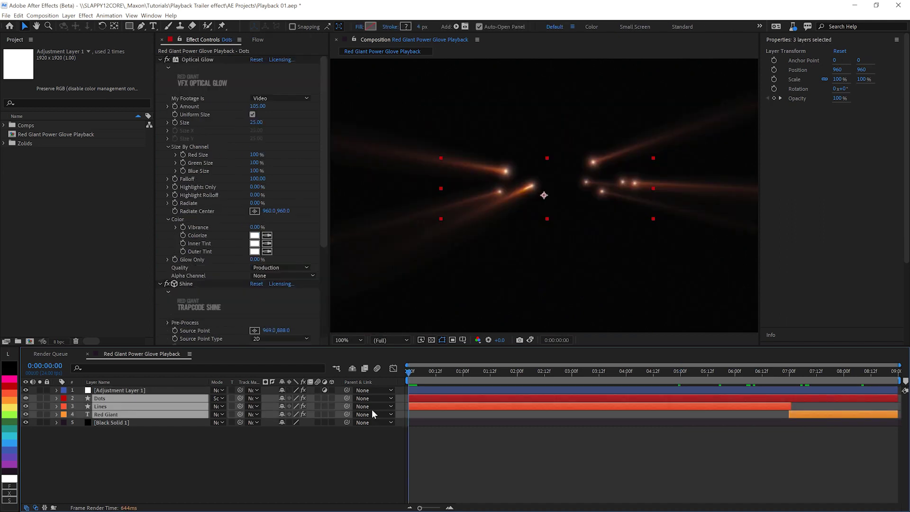